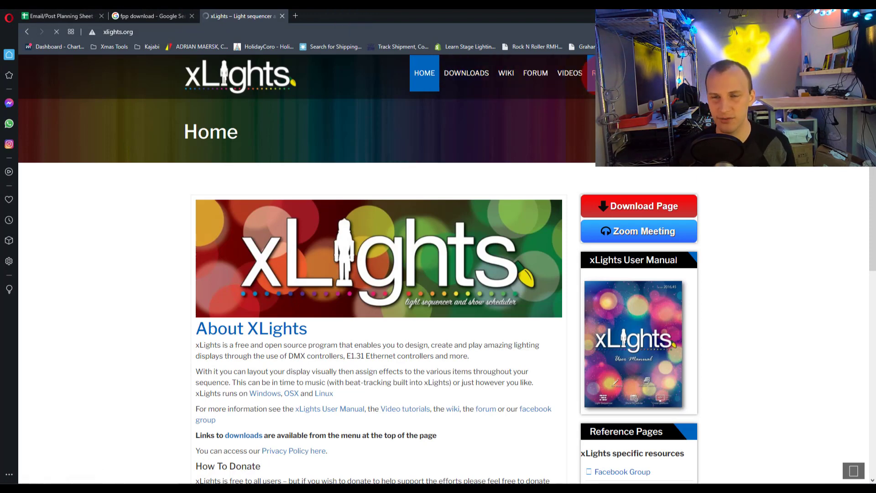
# - Browse the xLights FPP Computer Comparison table across all computer columns, then return to the top
pyautogui.click(593, 72)
pyautogui.scroll(-1, 516, 208)
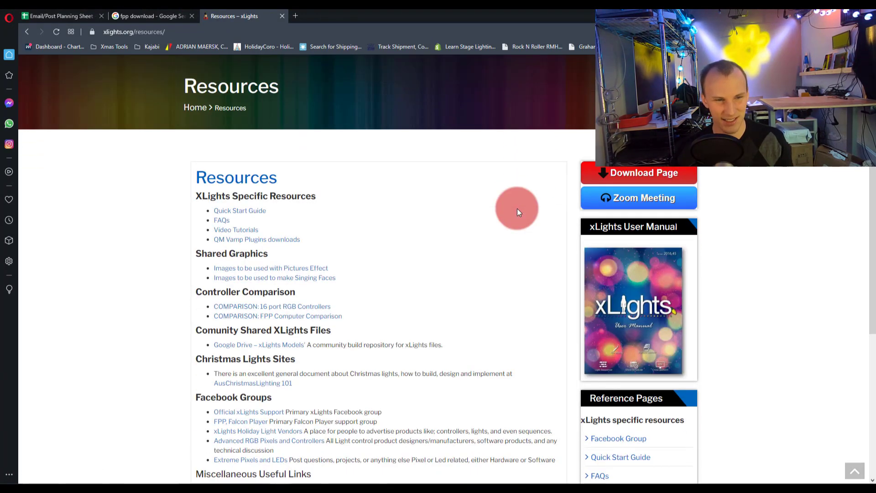
pyautogui.scroll(-1, 193, 279)
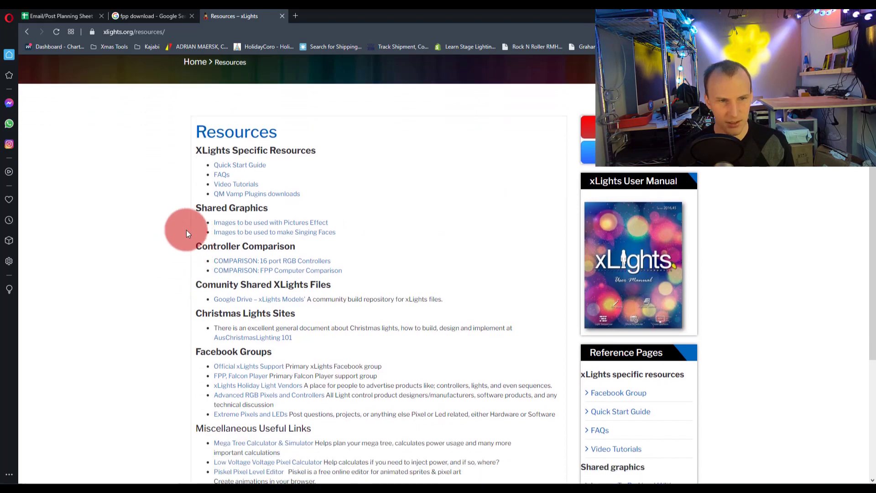
pyautogui.scroll(2, 303, 167)
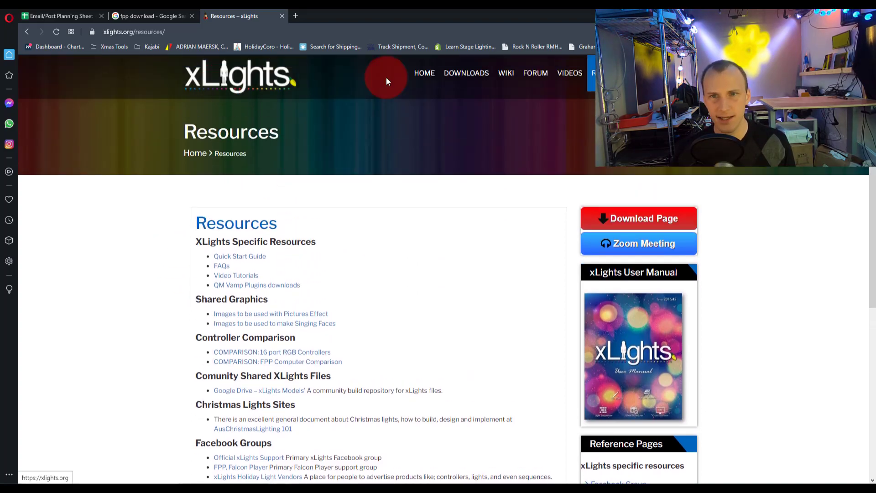
pyautogui.scroll(-2, 349, 349)
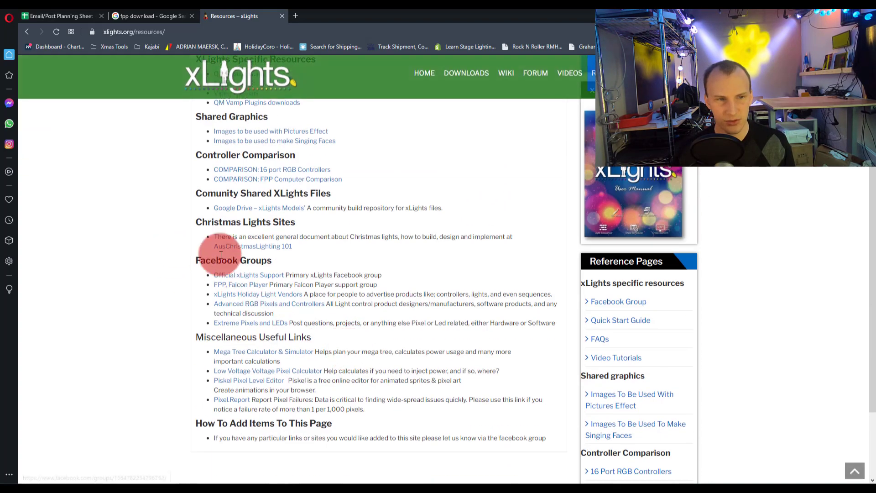
pyautogui.scroll(-1, 236, 233)
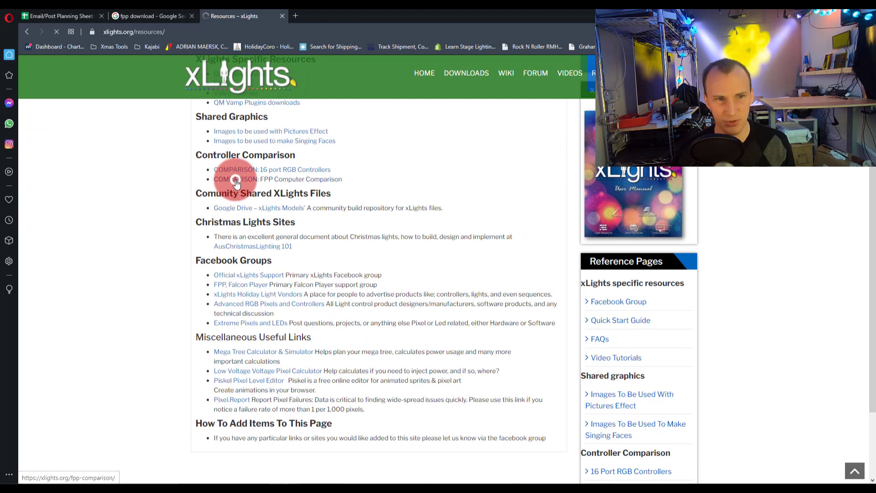
pyautogui.scroll(-2, 481, 250)
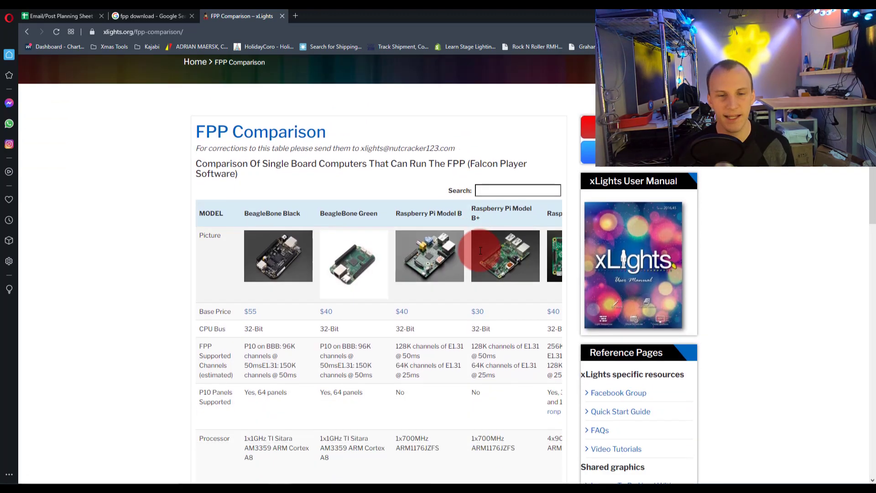
pyautogui.scroll(-1, 482, 250)
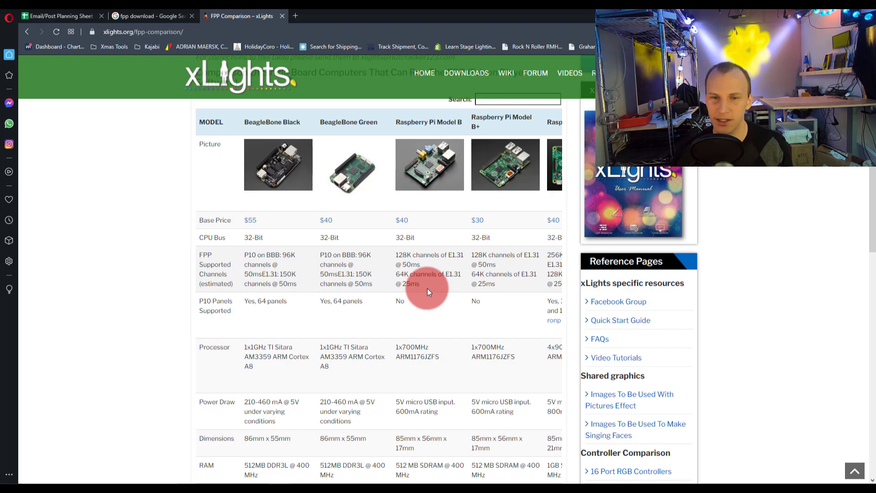
pyautogui.hscroll(5, 427, 289)
pyautogui.hscroll(-5, 427, 288)
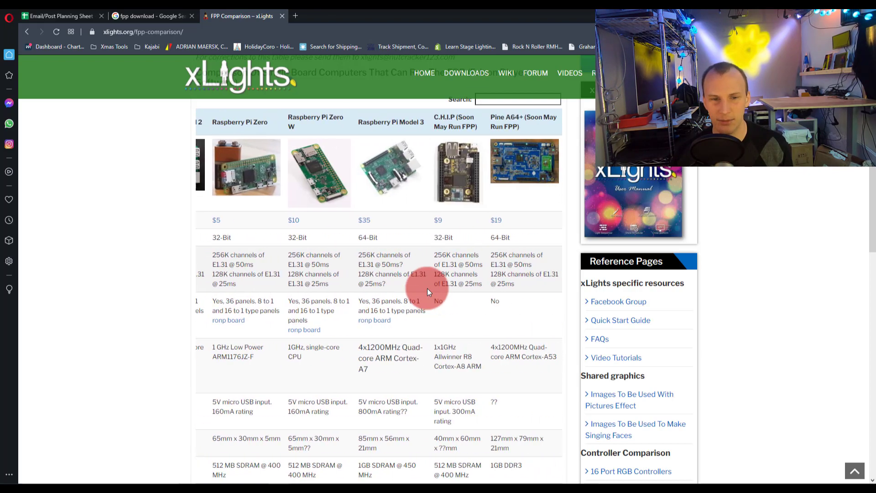
pyautogui.hscroll(-3, 427, 288)
pyautogui.scroll(-2, 427, 287)
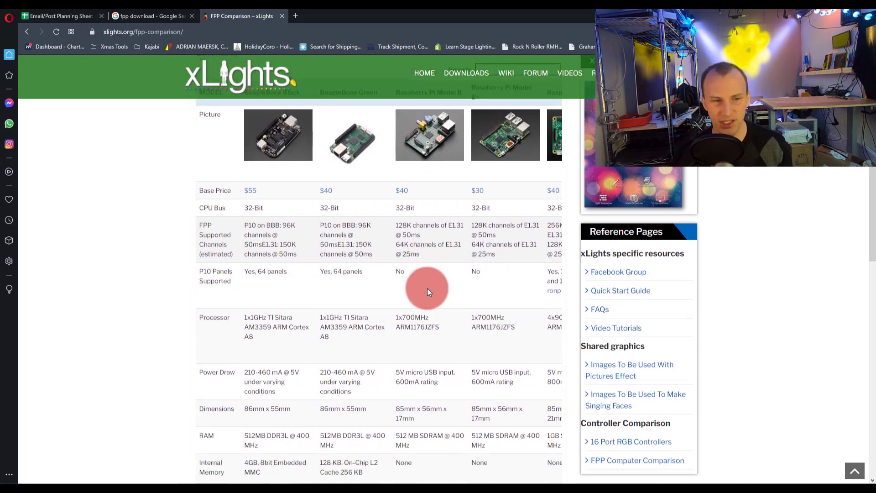
pyautogui.scroll(-2, 427, 288)
pyautogui.scroll(-2, 427, 288)
pyautogui.scroll(-1, 427, 288)
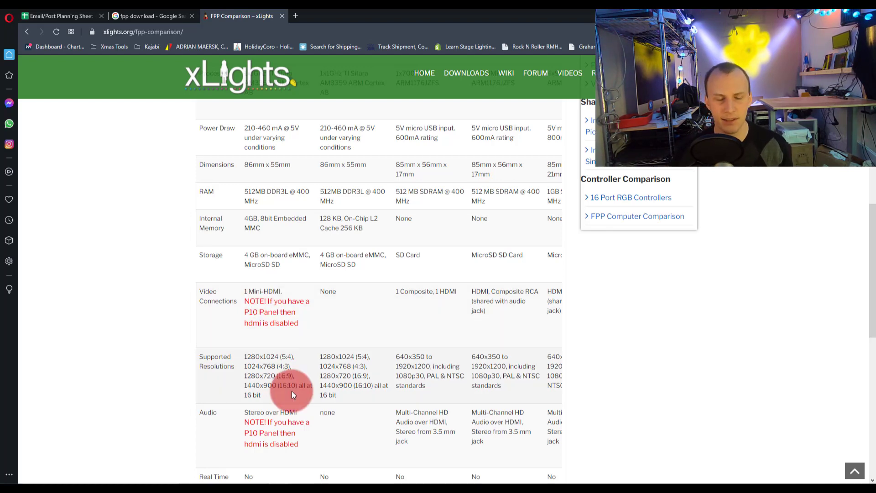
pyautogui.scroll(-3, 291, 391)
pyautogui.scroll(-2, 292, 391)
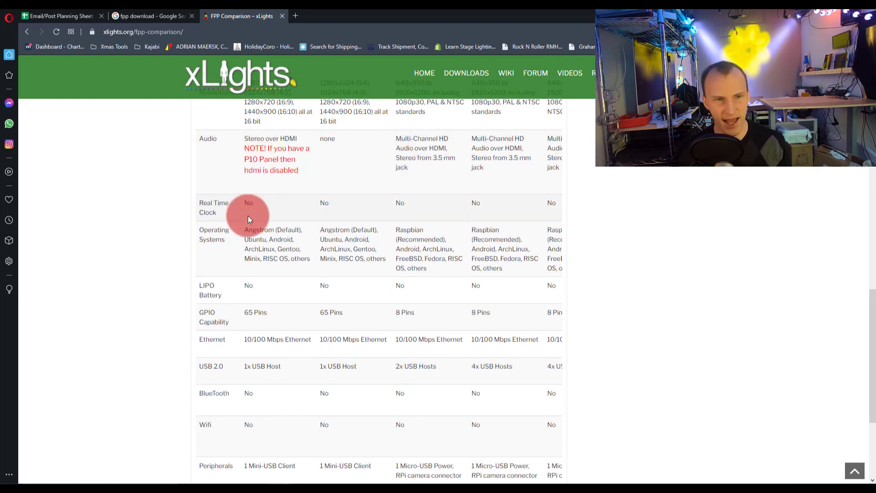
pyautogui.moveTo(232, 205); pyautogui.dragTo(496, 214)
pyautogui.click(480, 211)
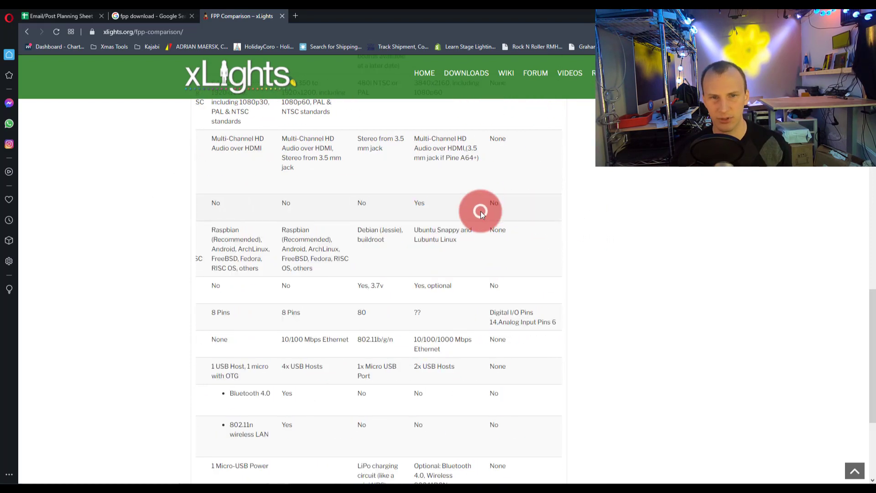
pyautogui.hscroll(-5, 480, 211)
pyautogui.scroll(-5, 480, 212)
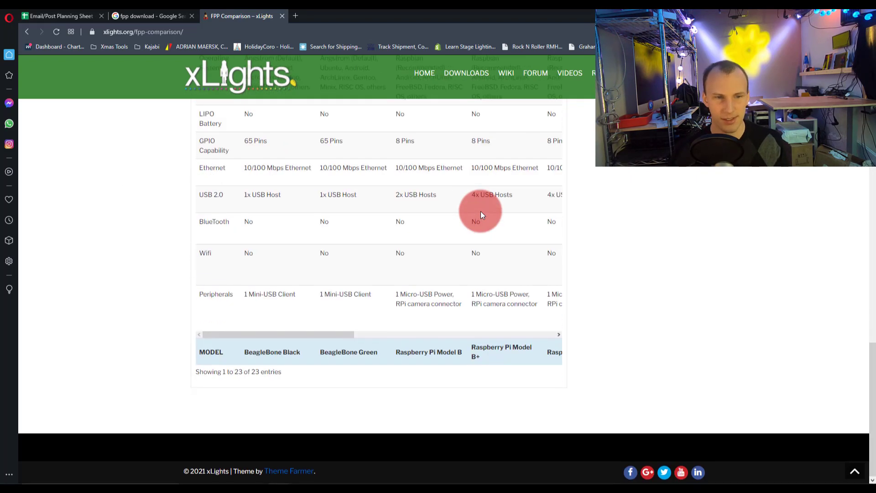
pyautogui.press('Home')
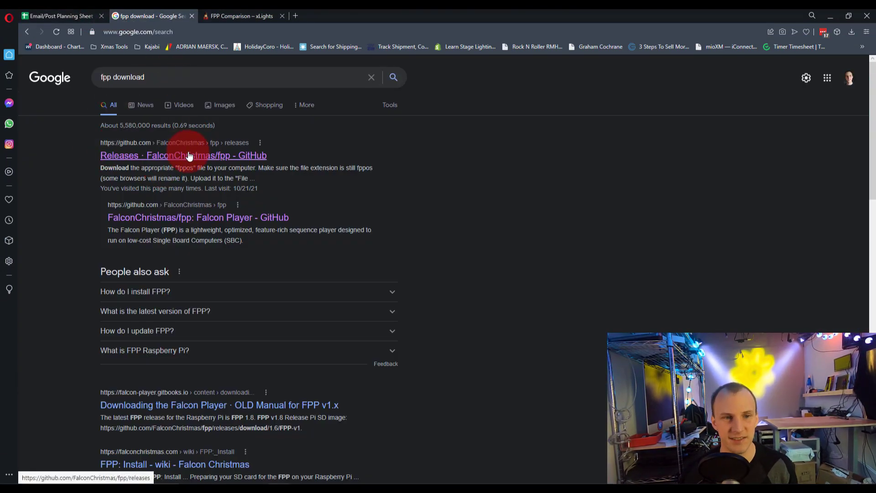
# - Go from the FalconChristmas fpp releases result to the fpp 5.3 release page
pyautogui.click(208, 156)
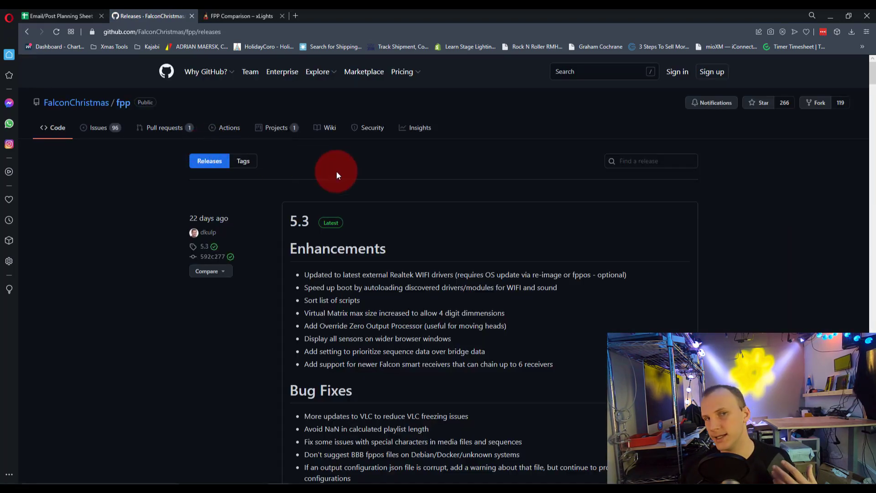
pyautogui.click(123, 103)
pyautogui.scroll(-5, 263, 146)
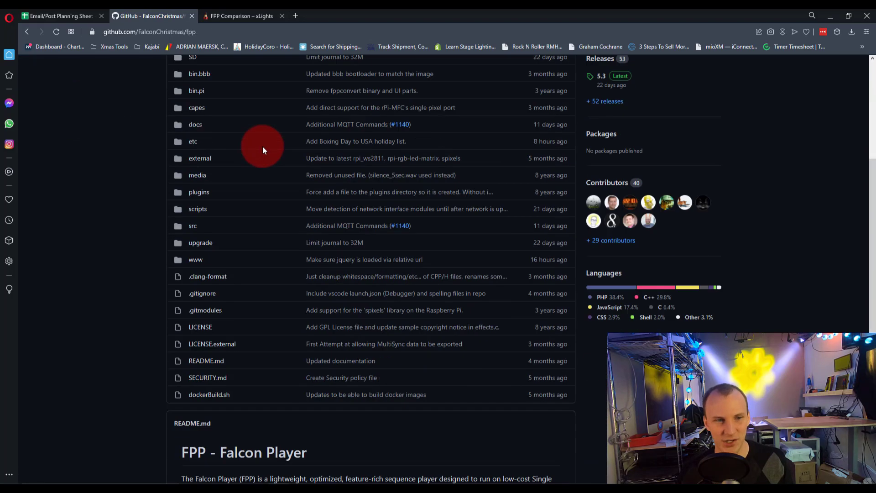
pyautogui.scroll(-3, 263, 146)
pyautogui.scroll(-3, 262, 146)
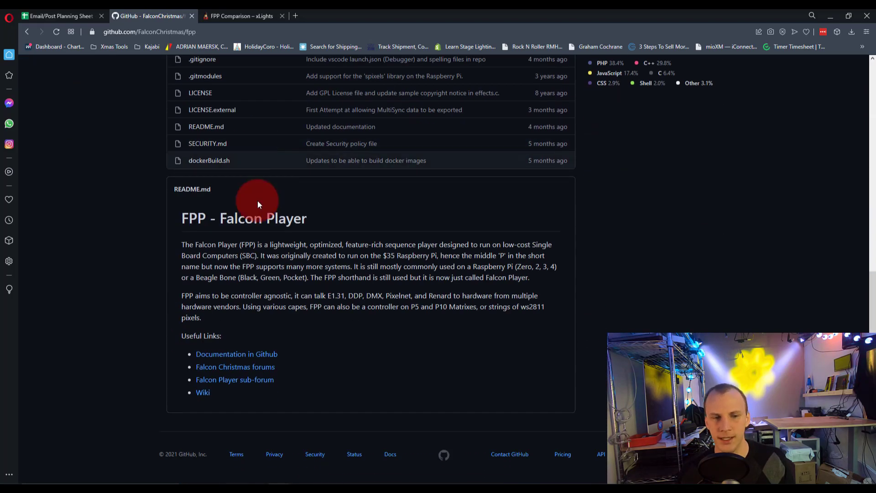
pyautogui.scroll(10, 257, 200)
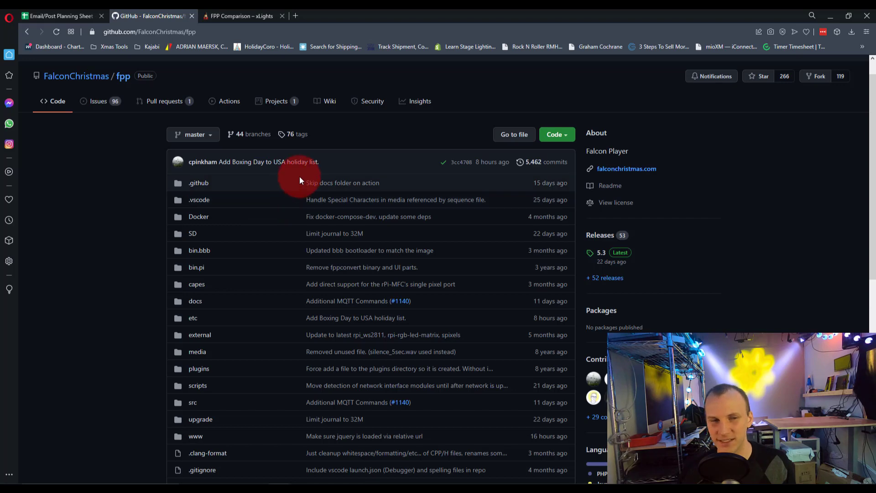
pyautogui.click(601, 251)
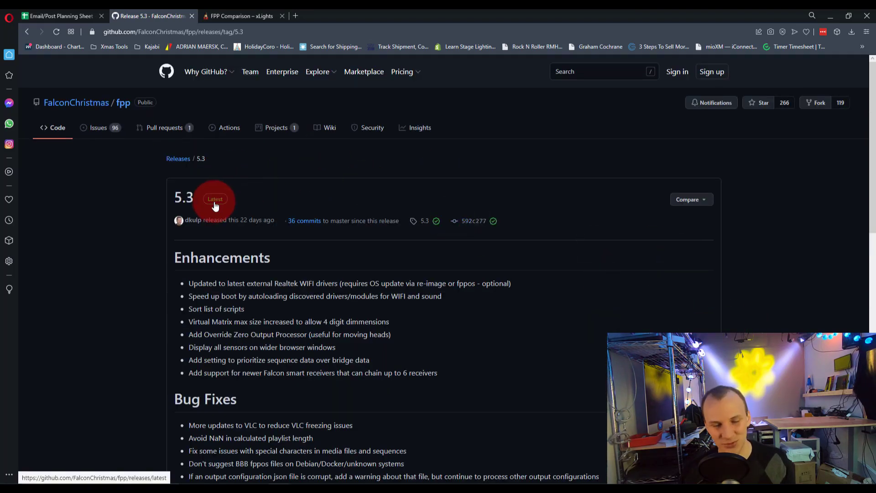
pyautogui.scroll(-5, 214, 206)
pyautogui.scroll(-5, 214, 205)
pyautogui.scroll(2, 215, 202)
pyautogui.scroll(2, 214, 201)
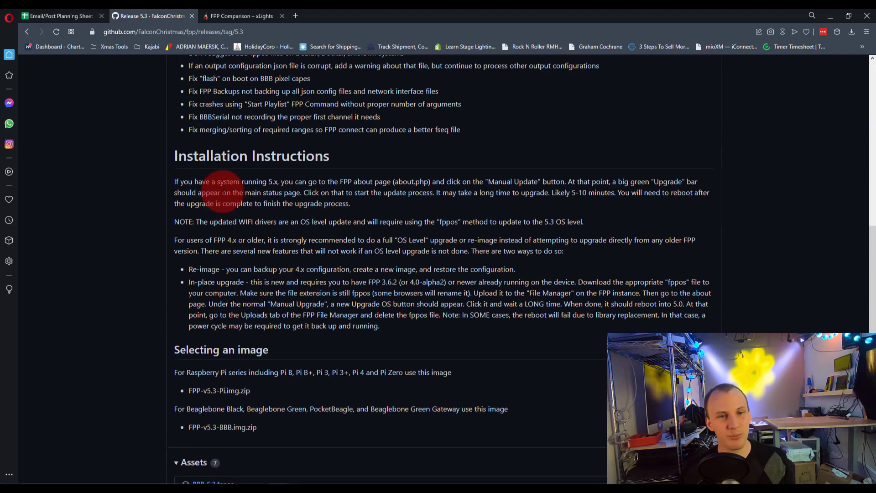
pyautogui.scroll(-2, 301, 194)
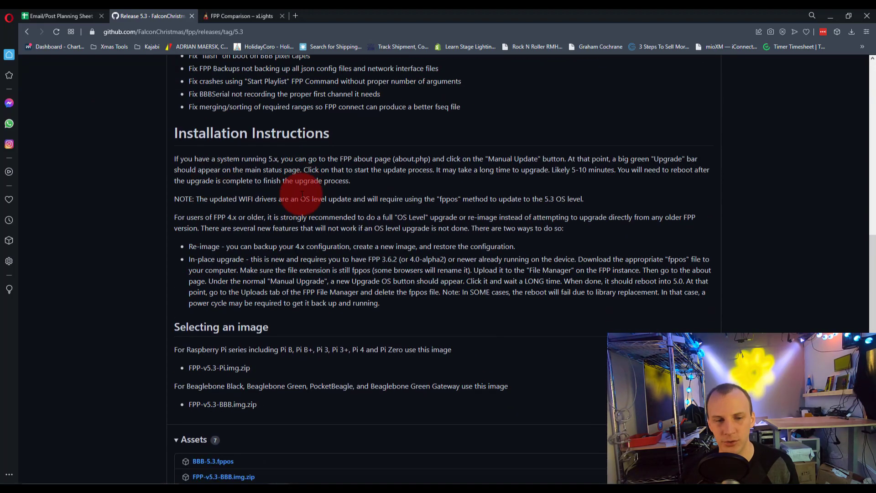
pyautogui.scroll(-2, 301, 194)
pyautogui.scroll(-1, 302, 194)
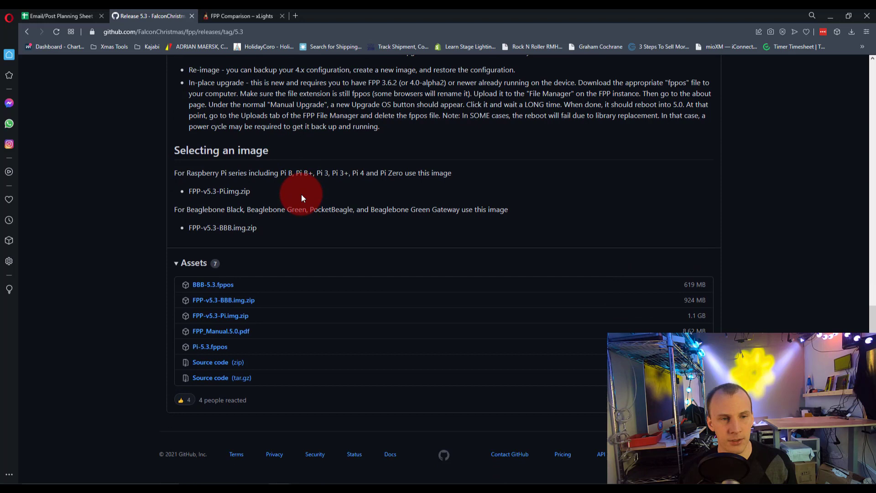
# - Compare the Pi and BBB image names in Assets, then download FPP-v5.3-Pi.img.zip
pyautogui.moveTo(251, 190); pyautogui.dragTo(188, 191)
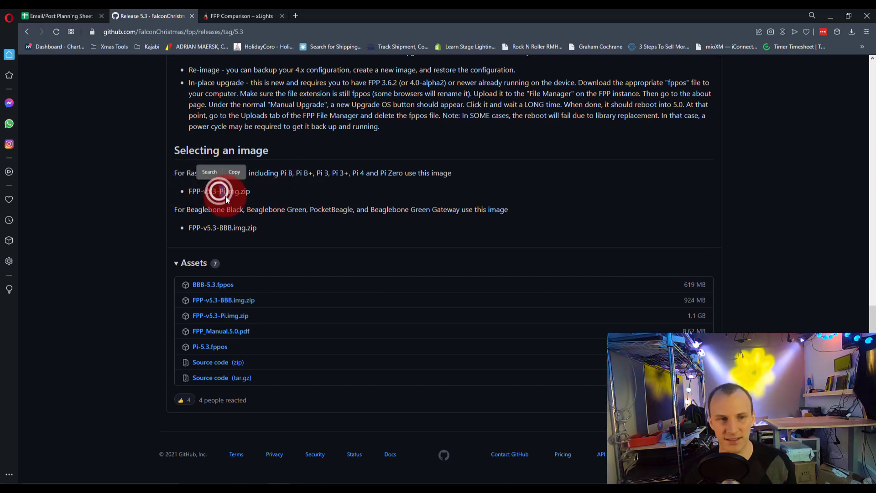
pyautogui.moveTo(257, 229); pyautogui.dragTo(187, 228)
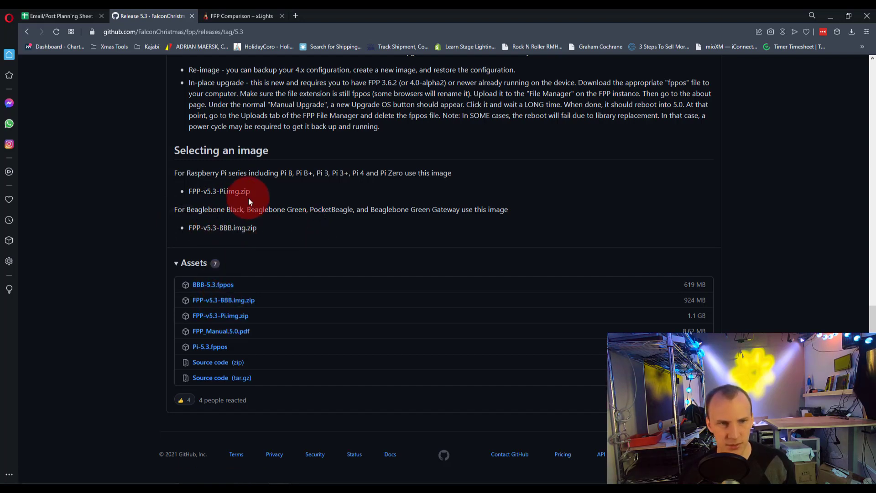
pyautogui.moveTo(254, 192); pyautogui.dragTo(188, 194)
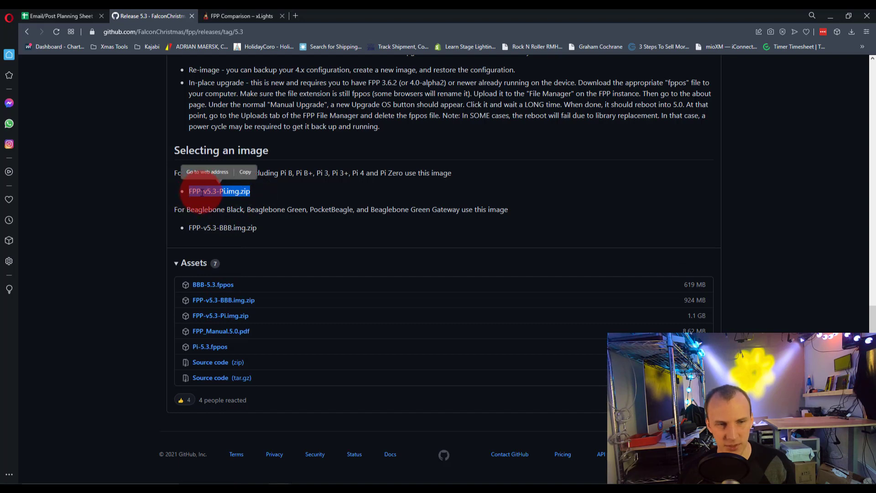
pyautogui.click(276, 213)
pyautogui.click(205, 316)
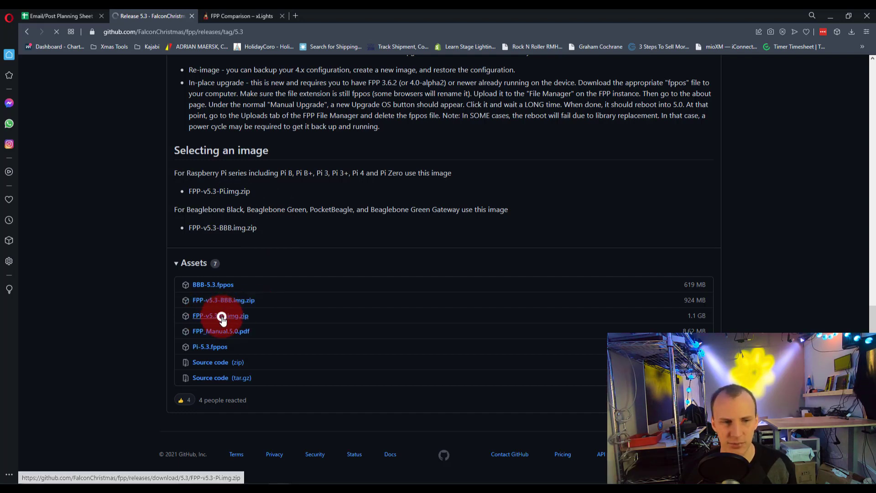
pyautogui.click(220, 316)
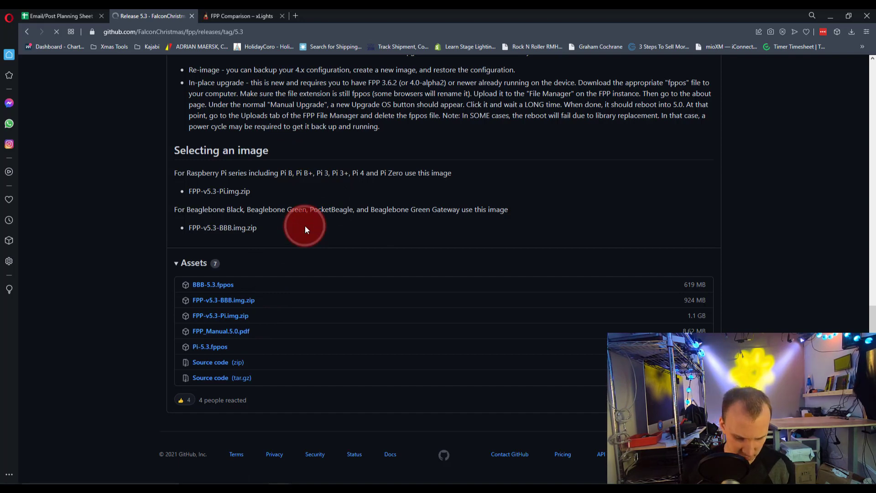
pyautogui.press('super')
pyautogui.write('bal')
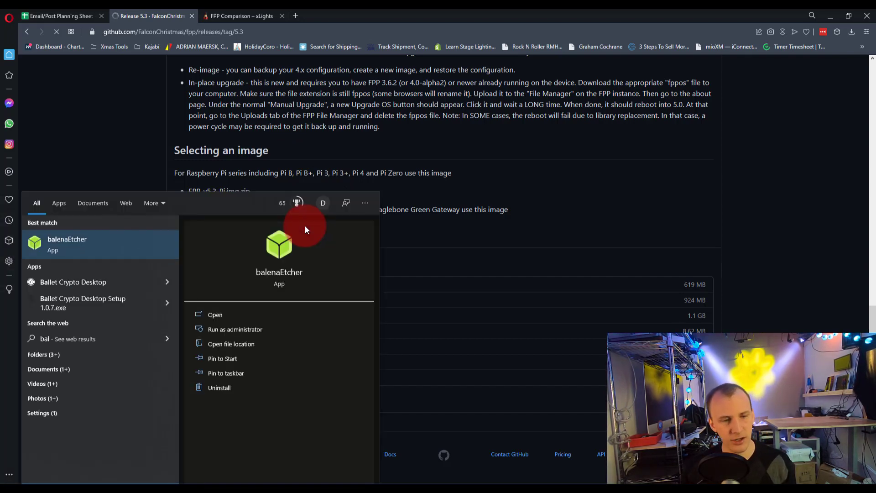
pyautogui.press('Return')
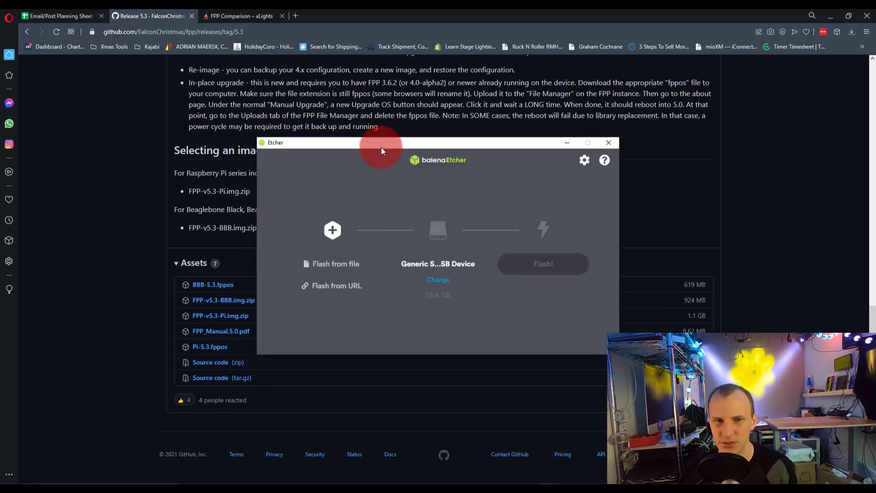
pyautogui.moveTo(382, 148); pyautogui.dragTo(377, 142)
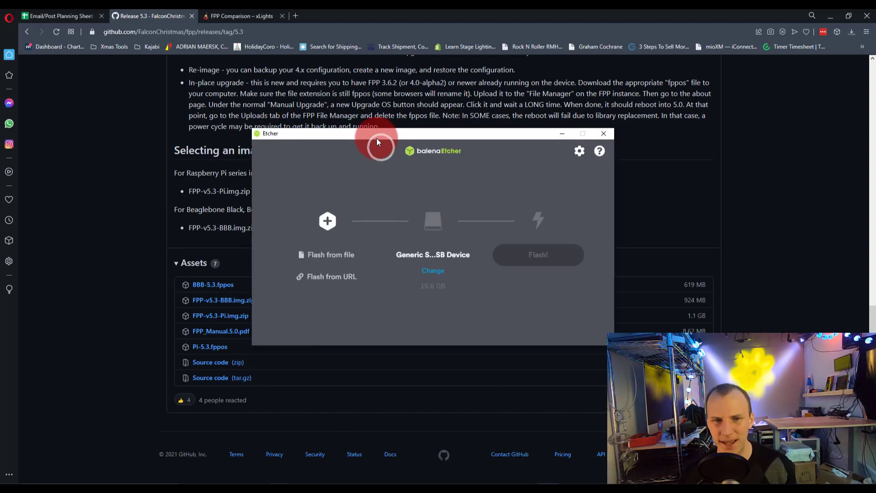
pyautogui.click(124, 123)
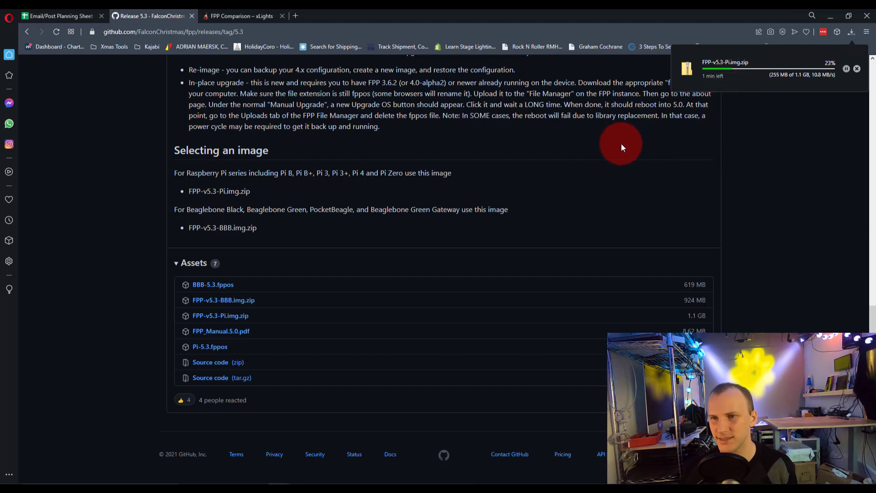
pyautogui.hotkey('alt', 'Tab')
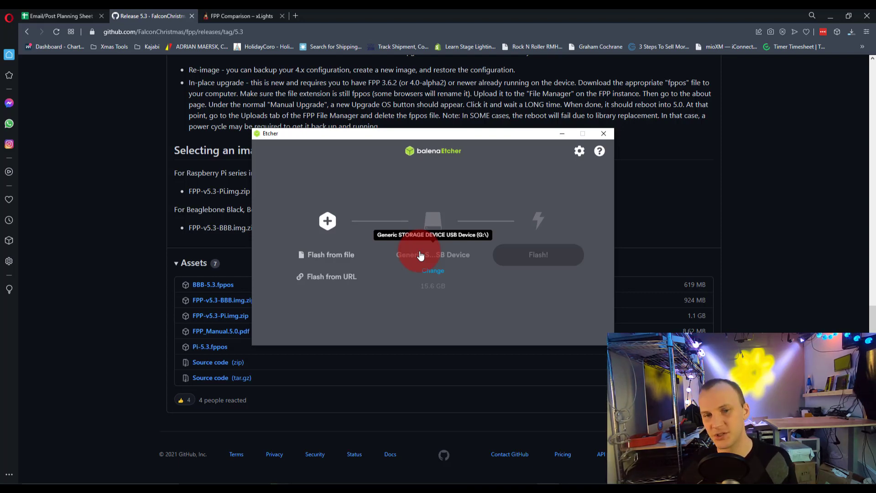
# - Select the 15.6 GB Generic STORAGE DEVICE as the target drive
pyautogui.click(425, 269)
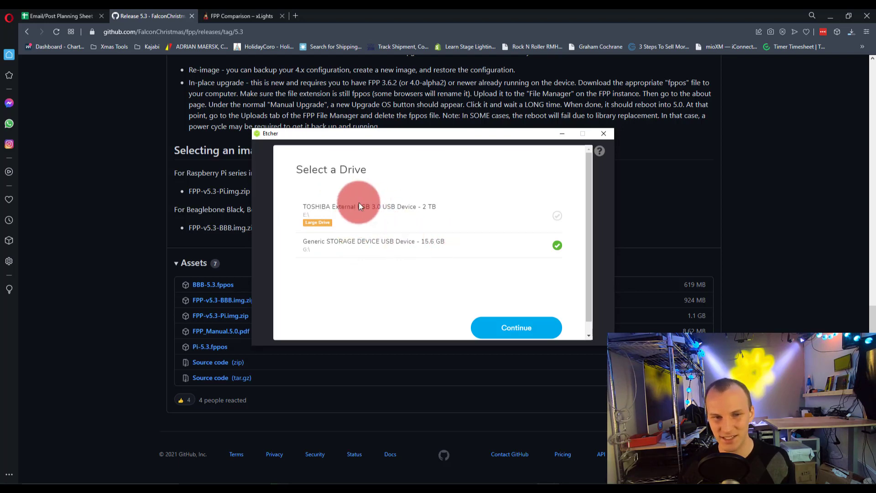
pyautogui.scroll(-1, 452, 233)
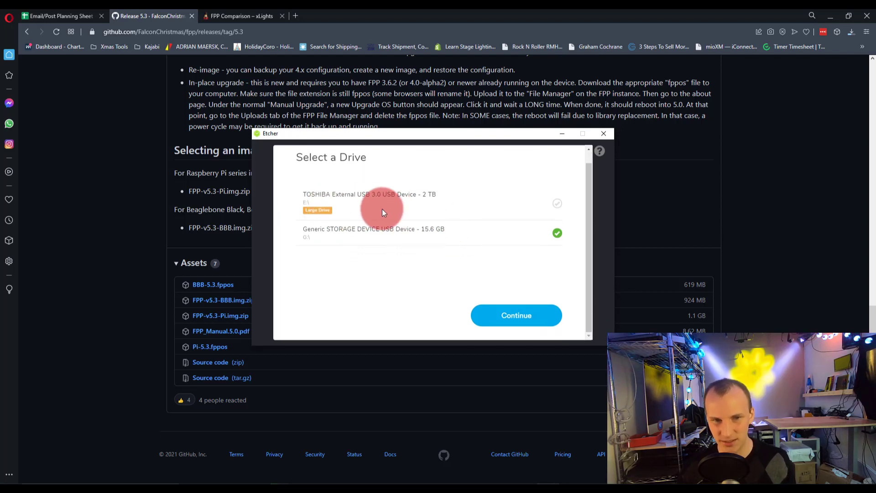
pyautogui.click(504, 320)
pyautogui.click(351, 256)
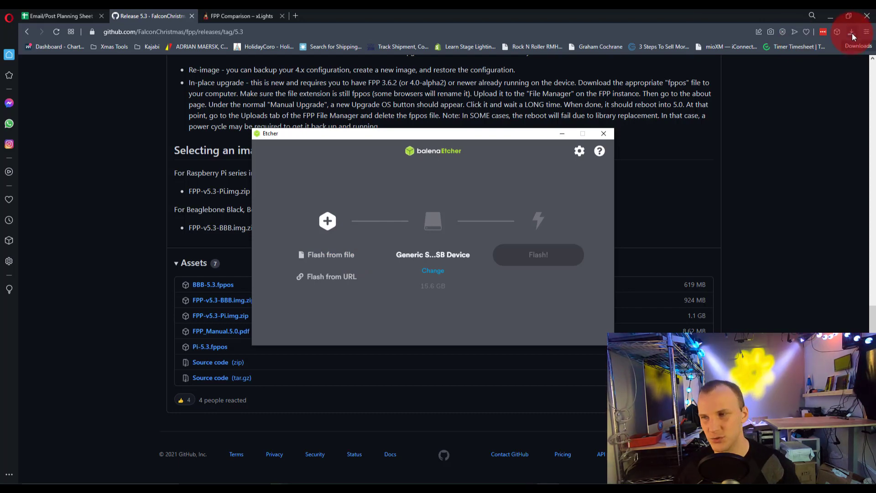
# - Choose FPP-v5.3-Pi.img.zip from Downloads as the image and start flashing
pyautogui.click(353, 254)
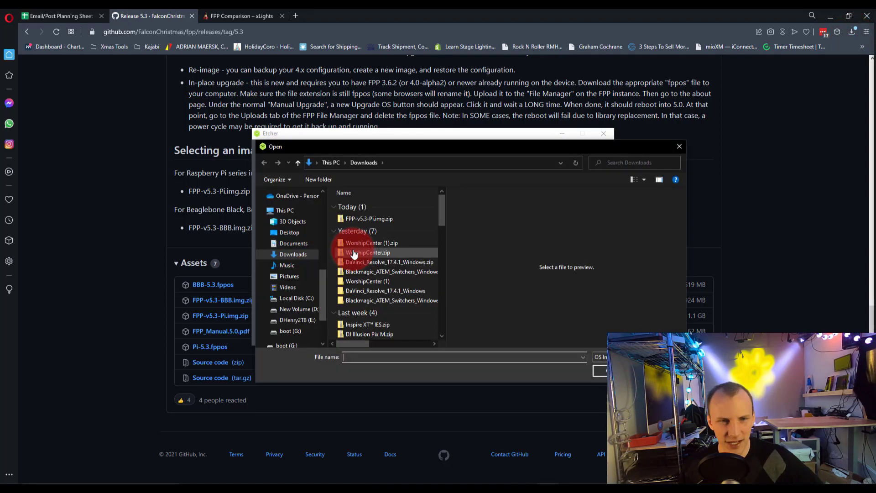
pyautogui.click(353, 224)
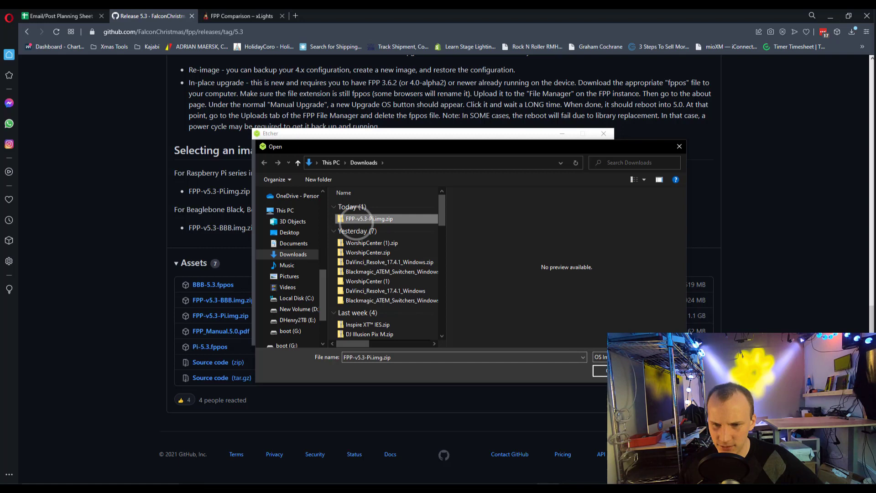
pyautogui.press('Return')
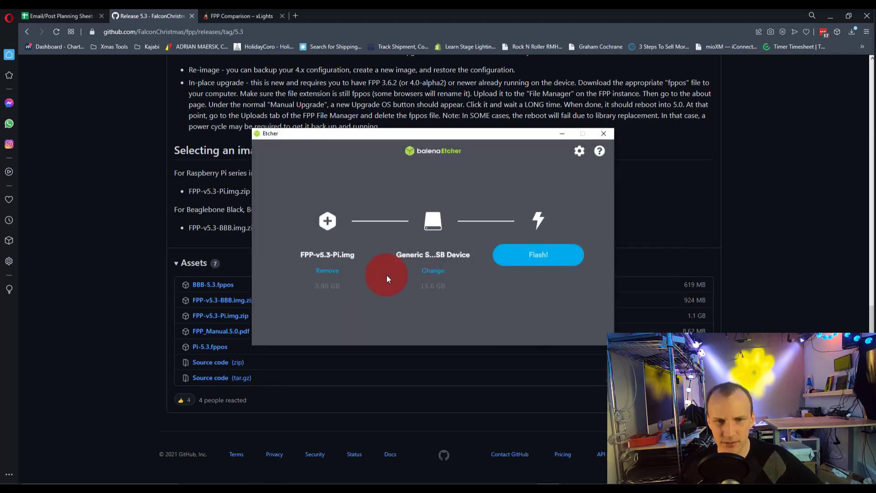
pyautogui.click(537, 255)
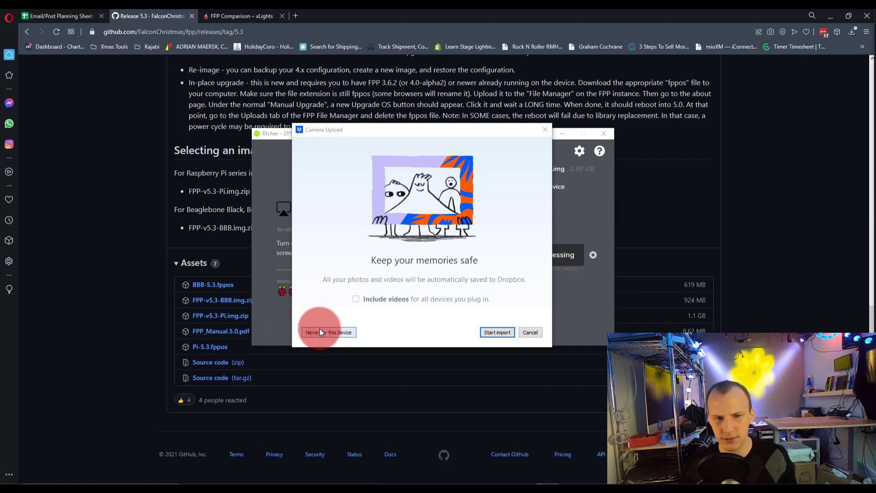
# - Choose 'Never for this device' in Dropbox's photo import prompt, then return to the FPP release notes
pyautogui.click(336, 333)
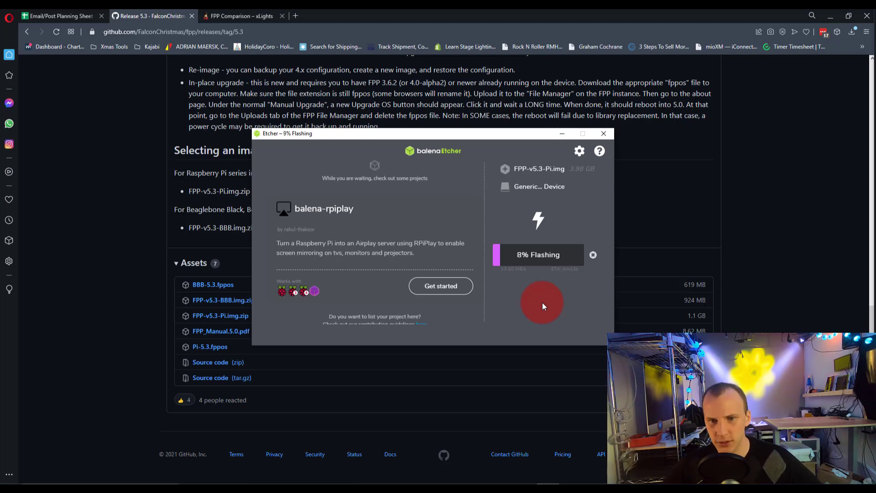
pyautogui.click(189, 55)
pyautogui.scroll(3, 189, 56)
pyautogui.scroll(2, 189, 64)
pyautogui.scroll(1, 189, 64)
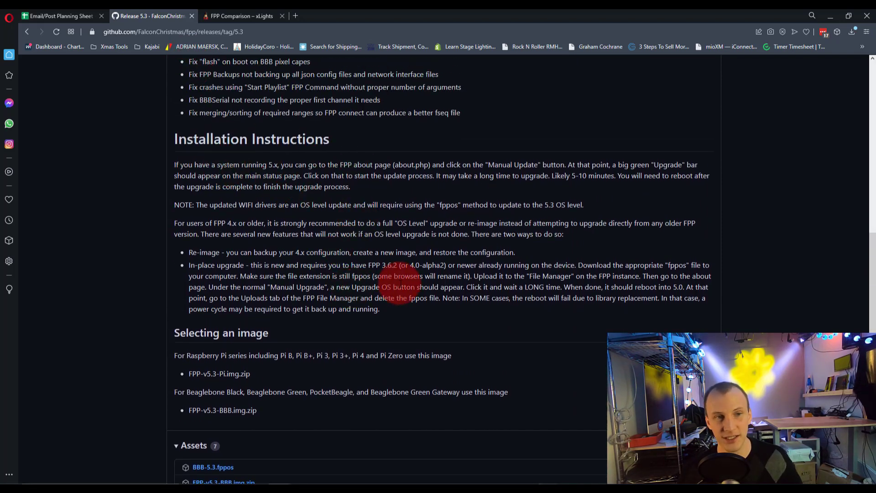
pyautogui.scroll(1, 399, 283)
pyautogui.scroll(2, 400, 283)
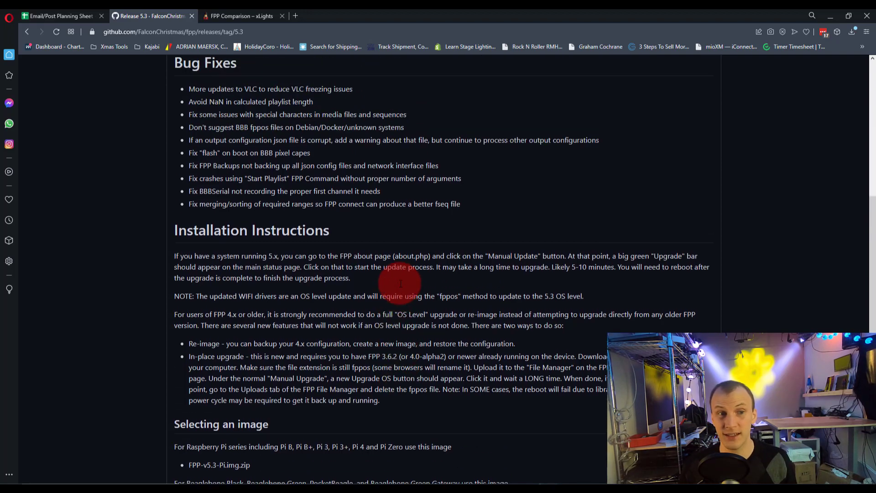
pyautogui.scroll(-3, 400, 282)
# - Search 'sd card formatter' in a new tab and open the sdcard.org result
pyautogui.hotkey('ctrl', 't')
pyautogui.write('s')
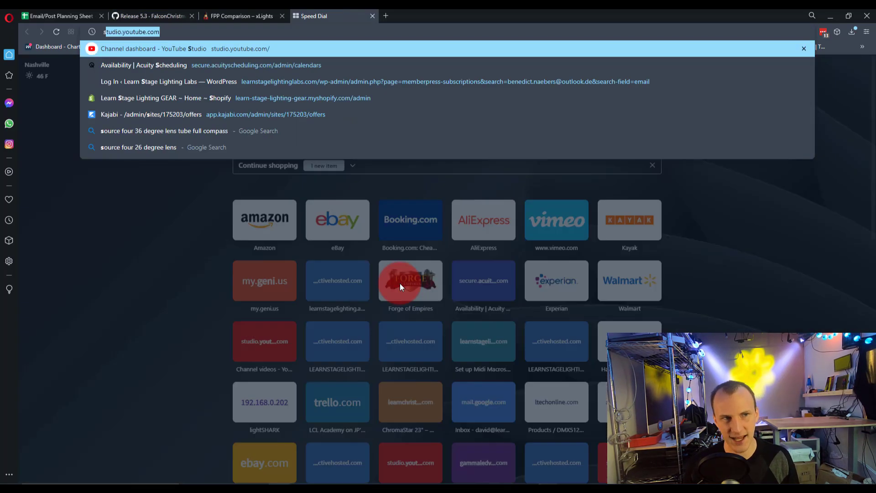
pyautogui.write('d card form')
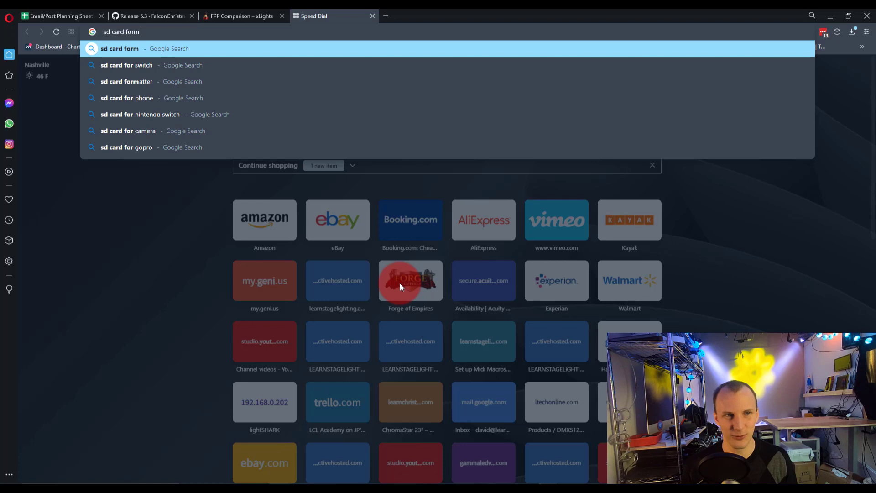
pyautogui.write('atter')
pyautogui.press('Return')
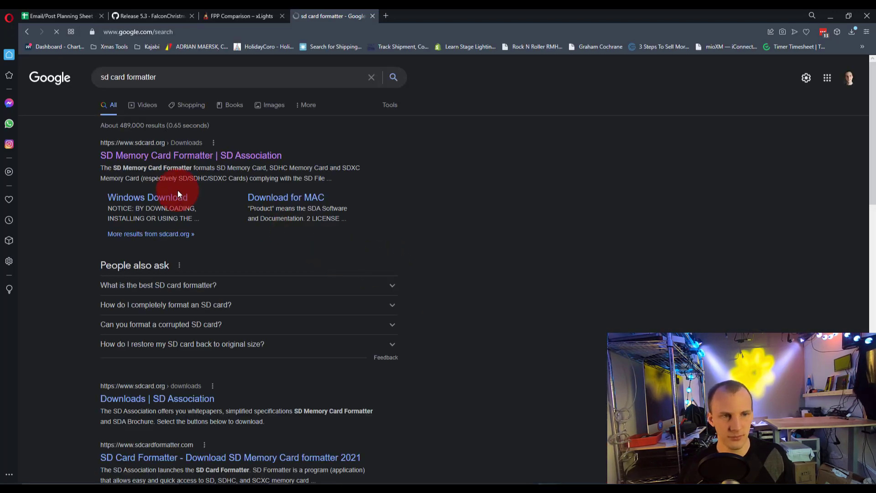
pyautogui.click(108, 158)
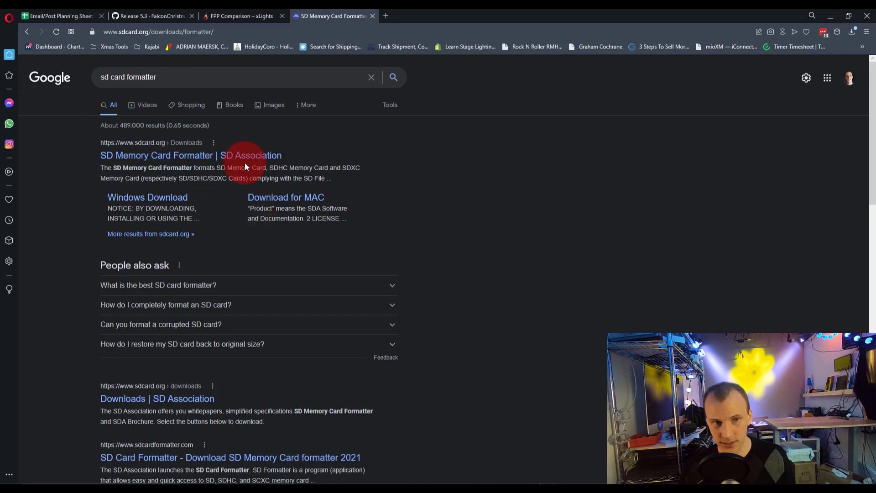
pyautogui.scroll(-5, 384, 161)
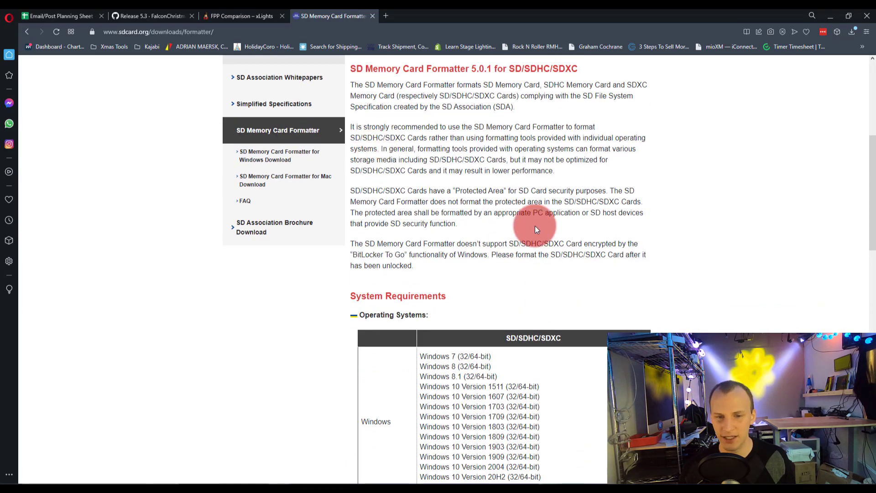
pyautogui.scroll(5, 425, 247)
# - Check balenaEtcher's flashing progress, then go back to the SD formatter download page
pyautogui.hotkey('alt', 'Tab')
pyautogui.press('Tab')
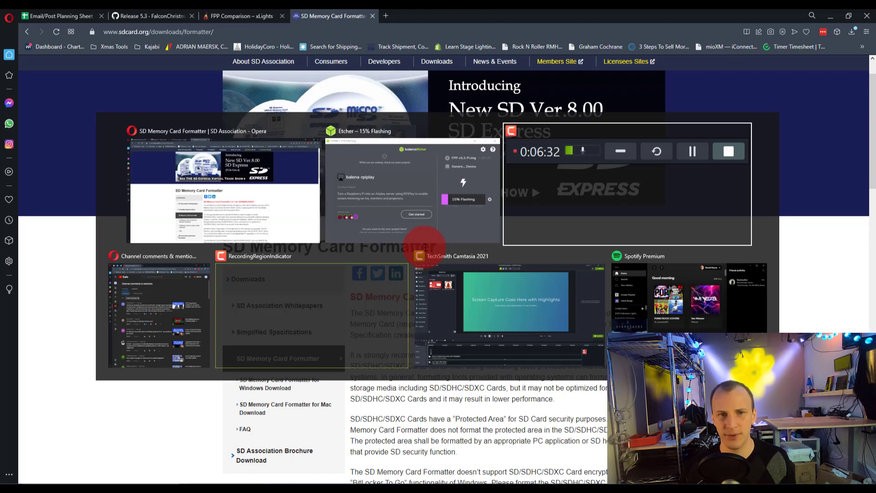
pyautogui.press('Tab')
pyautogui.press('Tab')
pyautogui.press('Tab')
pyautogui.press('Tab')
pyautogui.press('Tab')
pyautogui.press('alt')
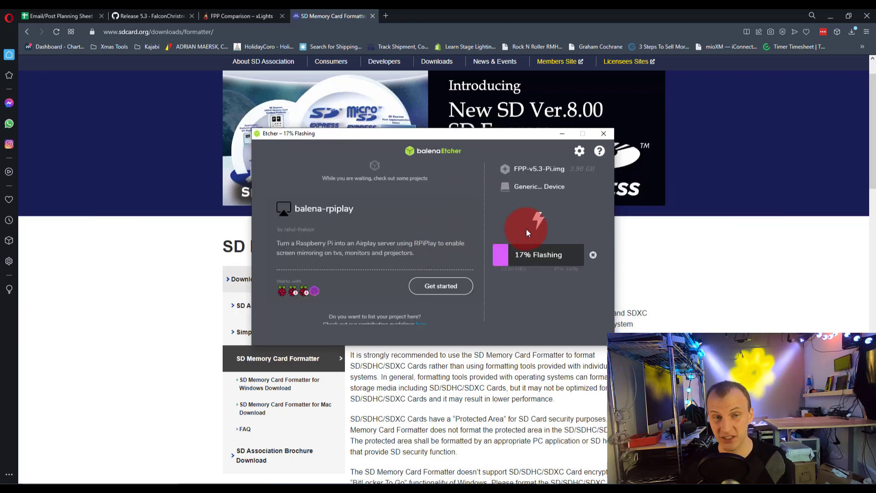
pyautogui.click(662, 309)
pyautogui.scroll(-5, 662, 309)
pyautogui.scroll(-1, 662, 308)
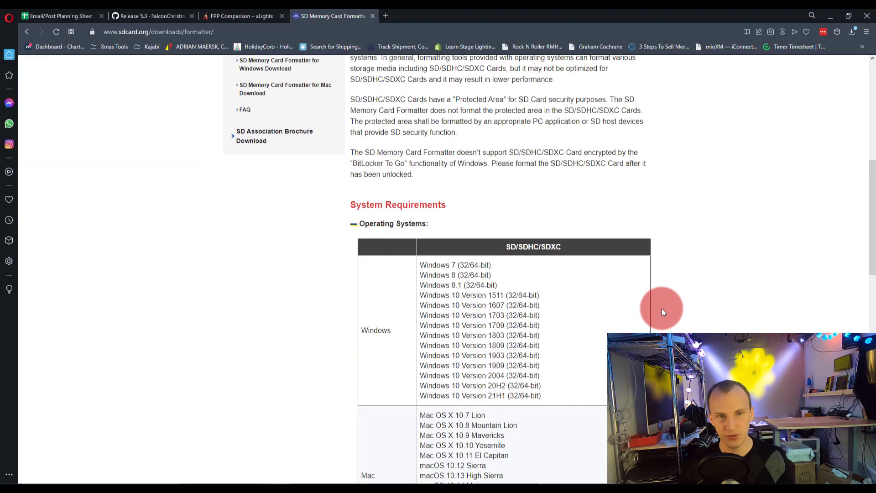
pyautogui.scroll(8, 662, 309)
pyautogui.scroll(-3, 662, 309)
pyautogui.scroll(-10, 662, 309)
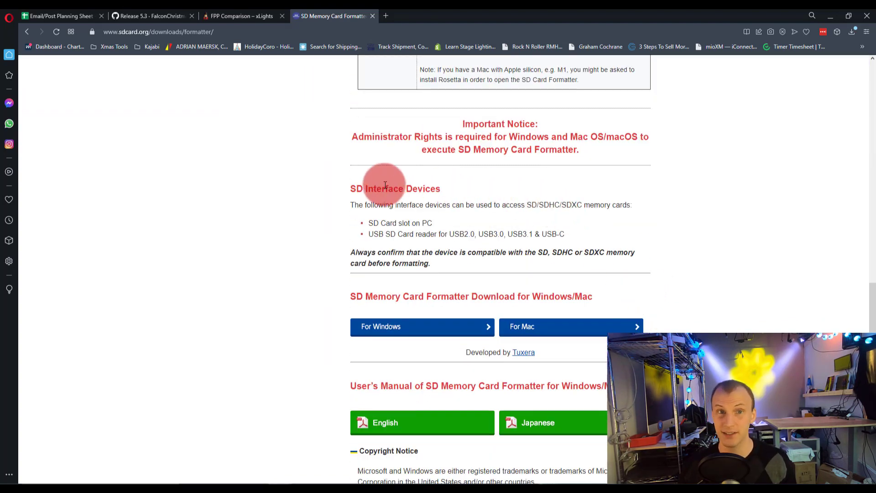
# - Return to the FPP 5.3 release tab, then bring up the finished balenaEtcher window and close it
pyautogui.hotkey('ctrl', '2')
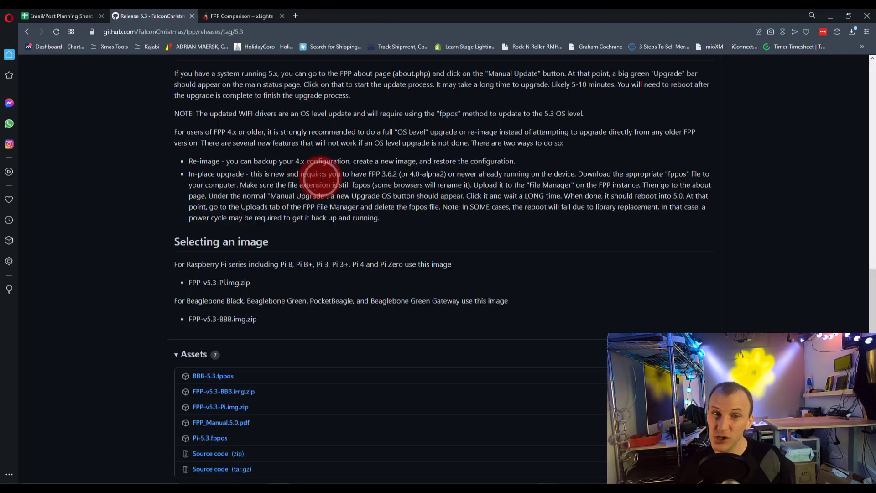
pyautogui.hotkey('alt', 'Tab')
pyautogui.click(378, 165)
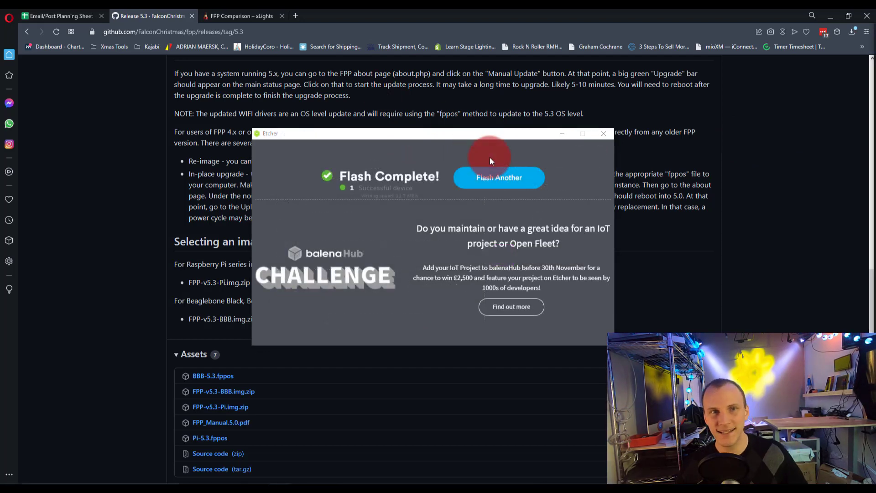
pyautogui.click(478, 142)
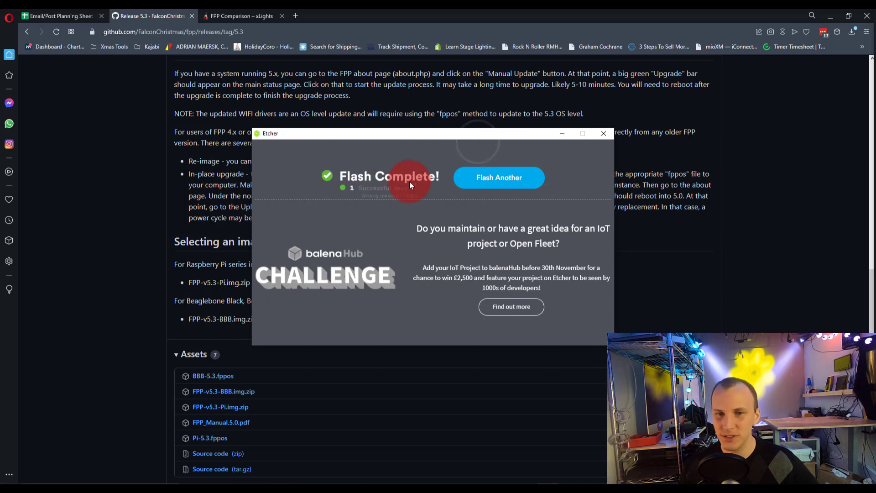
pyautogui.click(604, 133)
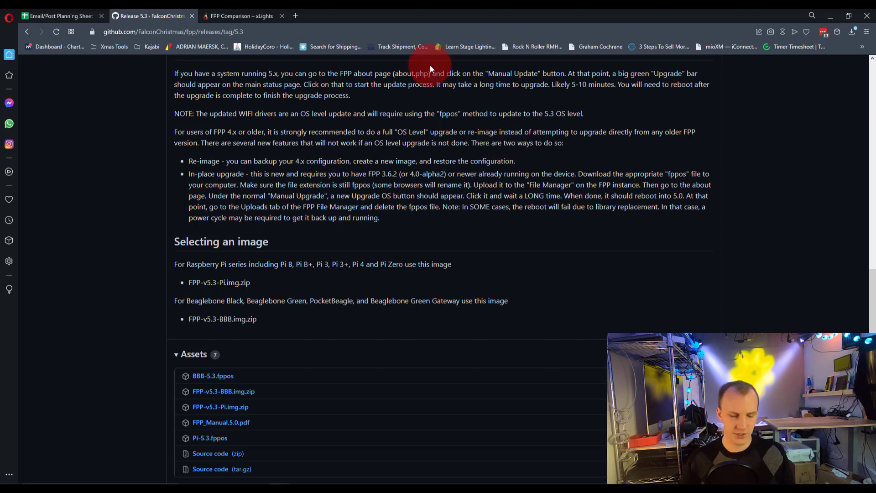
# - Try fpp.local in a new tab and close it, then load FPP Initial Setup at 192.168.0.220
pyautogui.hotkey('ctrl', 't')
pyautogui.write('http')
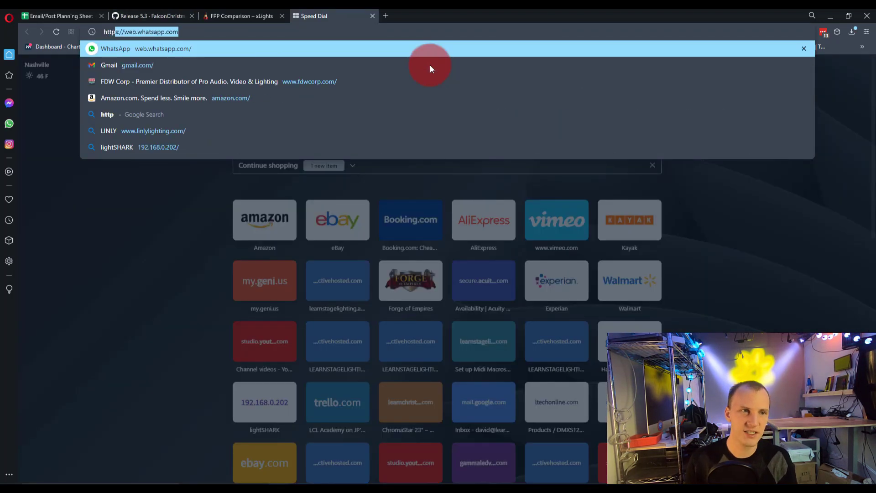
pyautogui.write('://')
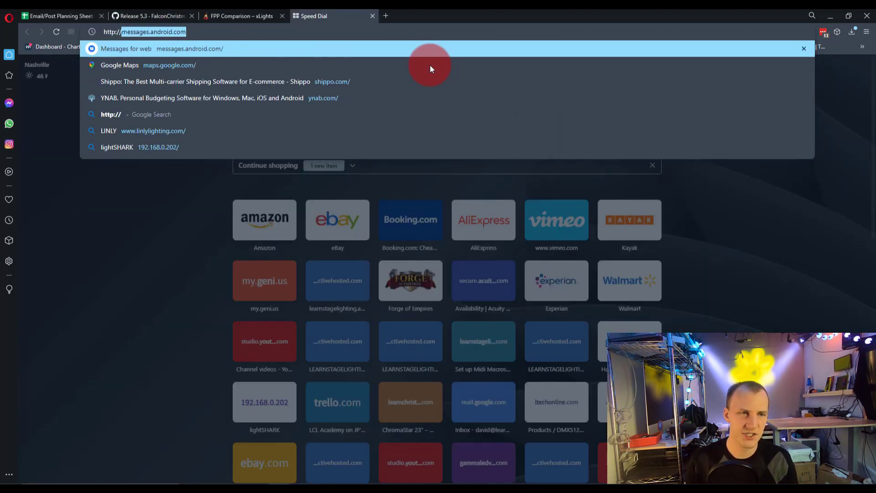
pyautogui.write('fpp')
pyautogui.press('Return')
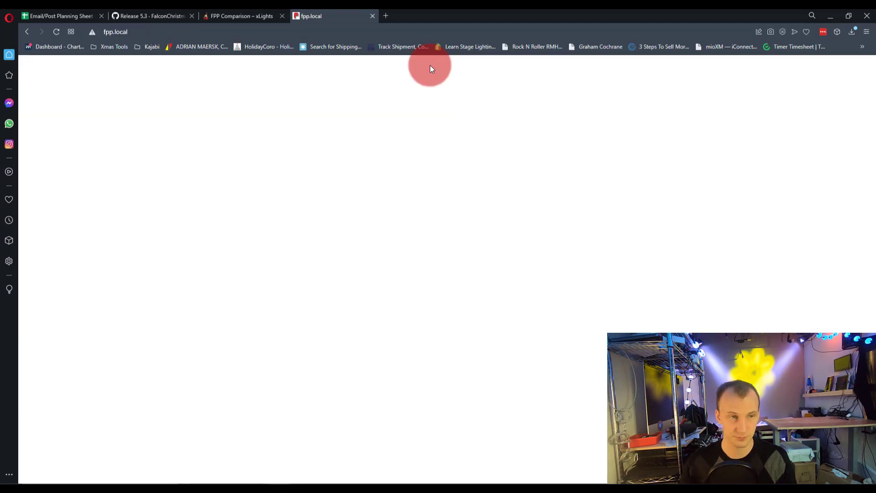
pyautogui.click(413, 31)
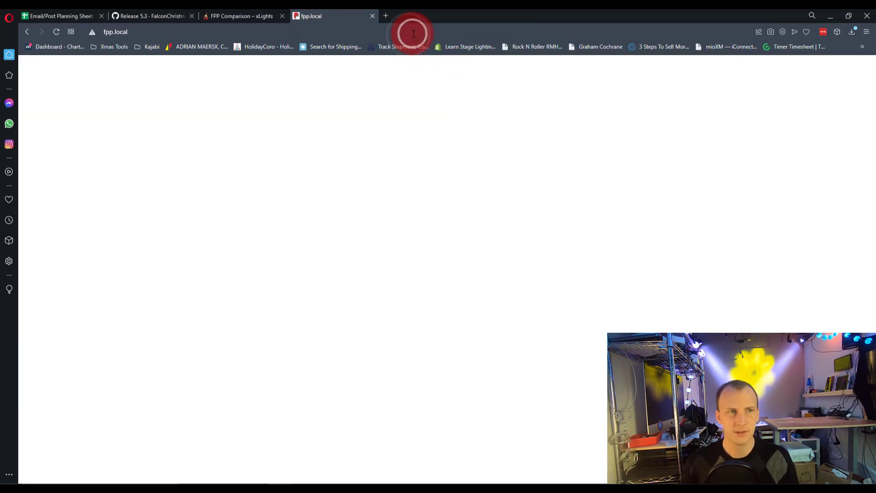
pyautogui.press('BackSpace')
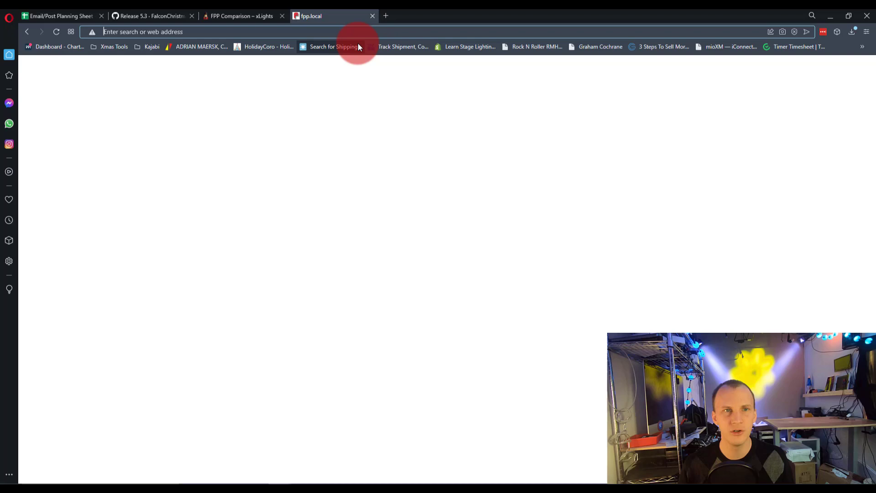
pyautogui.hotkey('ctrl', 'w')
pyautogui.press('super')
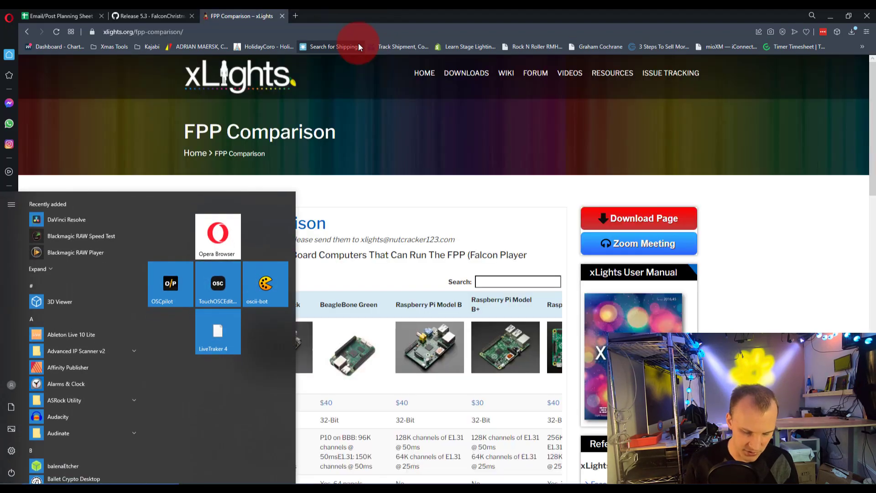
pyautogui.write('ed')
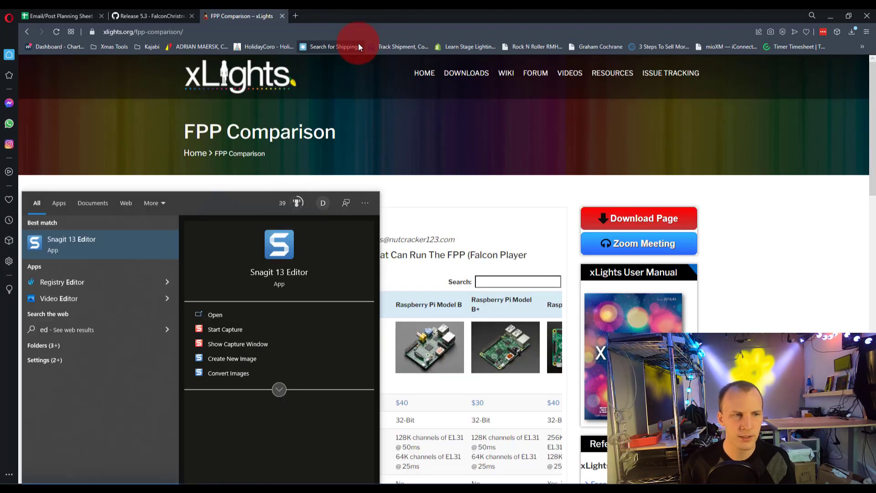
pyautogui.write('ge')
pyautogui.press('Return')
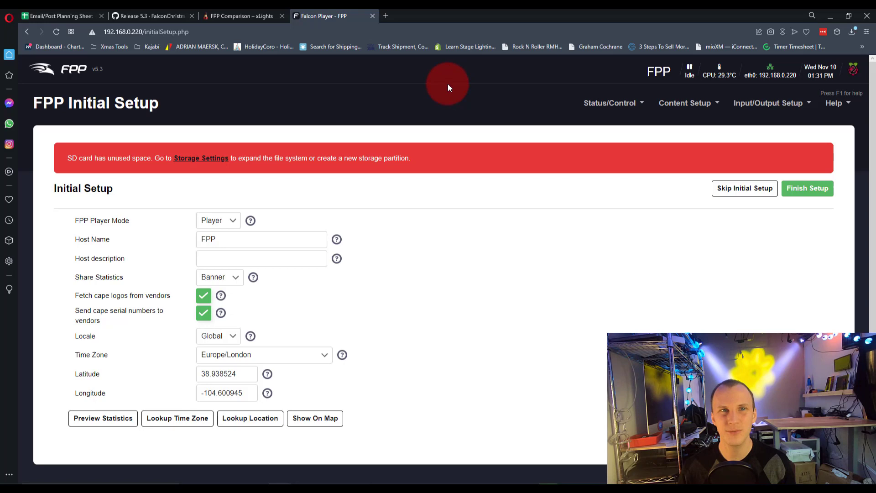
# - Stop Advanced IP Scanner after it finds FPP at 192.168.0.220, then close the scanner
pyautogui.hotkey('alt', 'Tab')
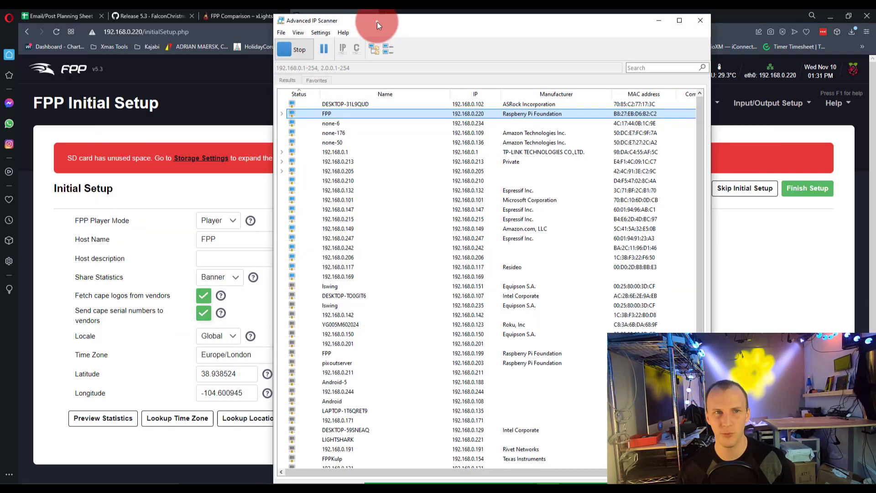
pyautogui.moveTo(377, 22); pyautogui.dragTo(367, 24)
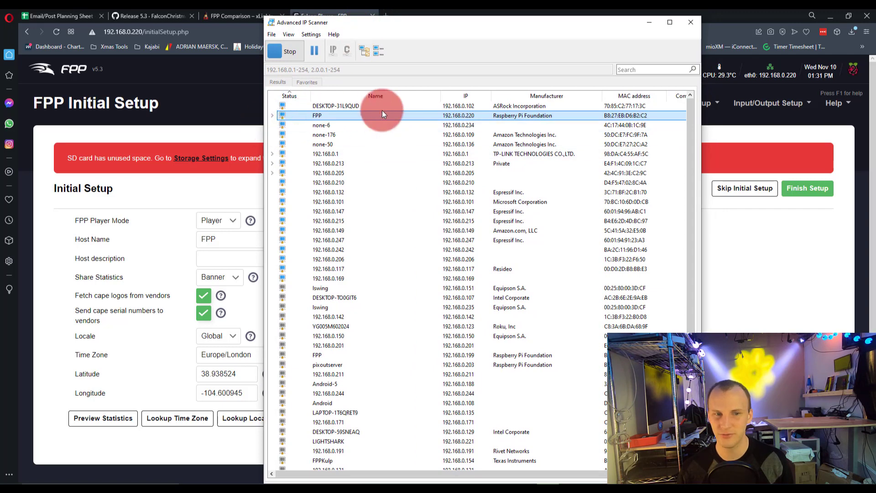
pyautogui.click(290, 52)
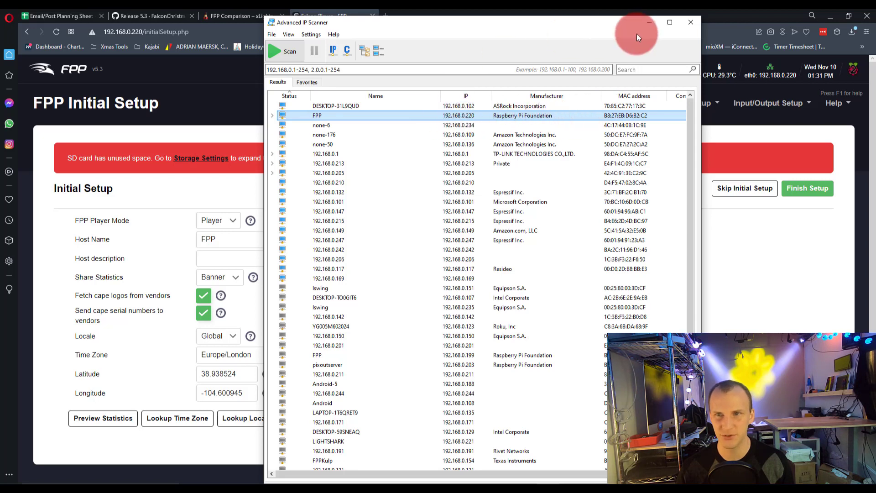
pyautogui.click(690, 22)
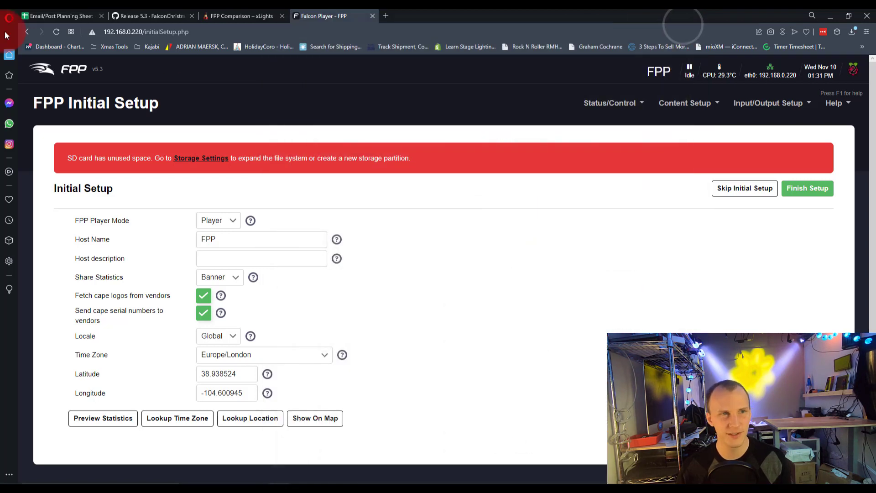
pyautogui.click(188, 32)
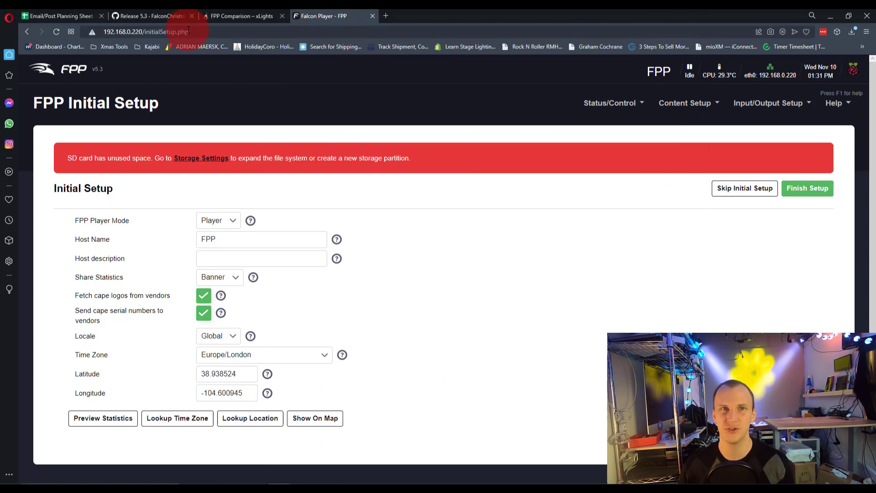
pyautogui.click(257, 178)
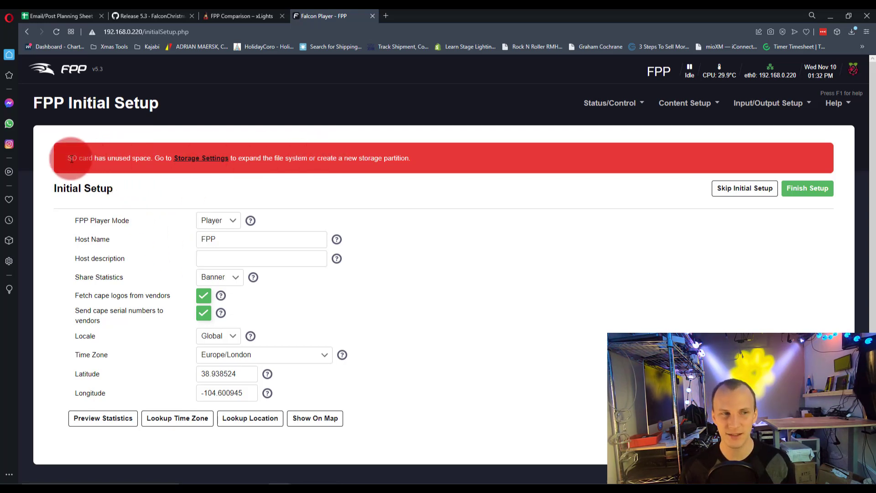
pyautogui.moveTo(69, 158); pyautogui.dragTo(266, 157)
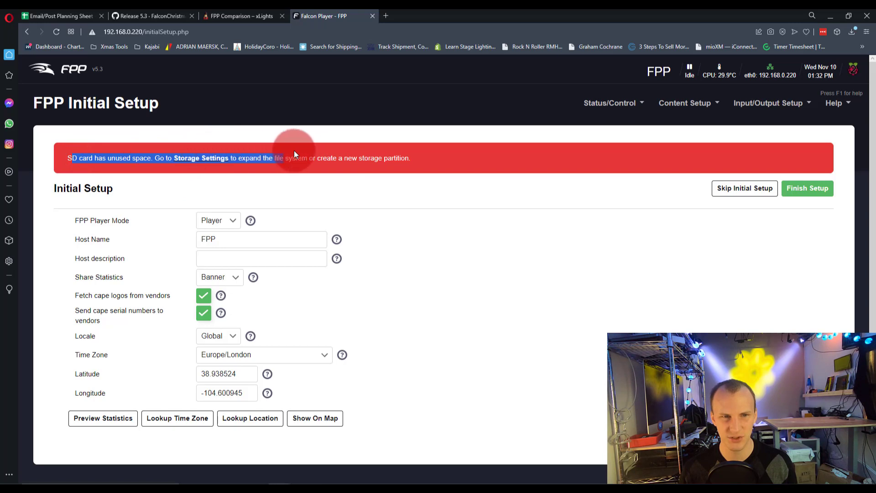
pyautogui.click(280, 163)
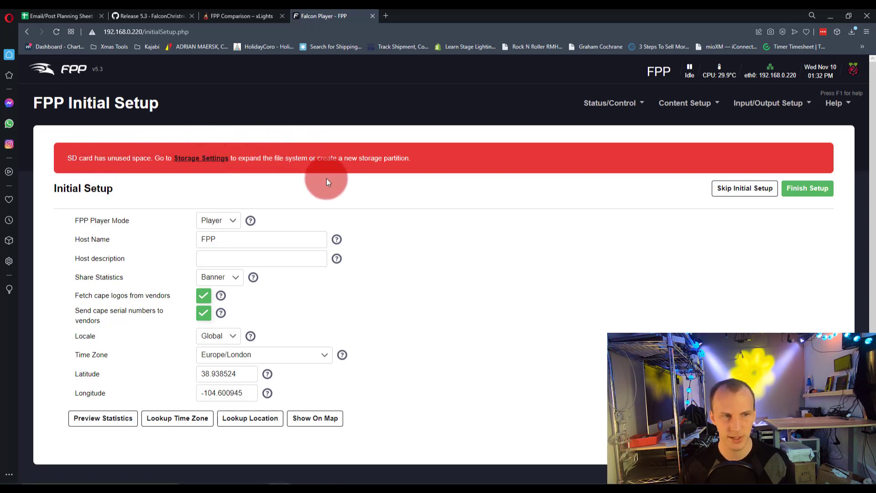
pyautogui.scroll(-1, 327, 178)
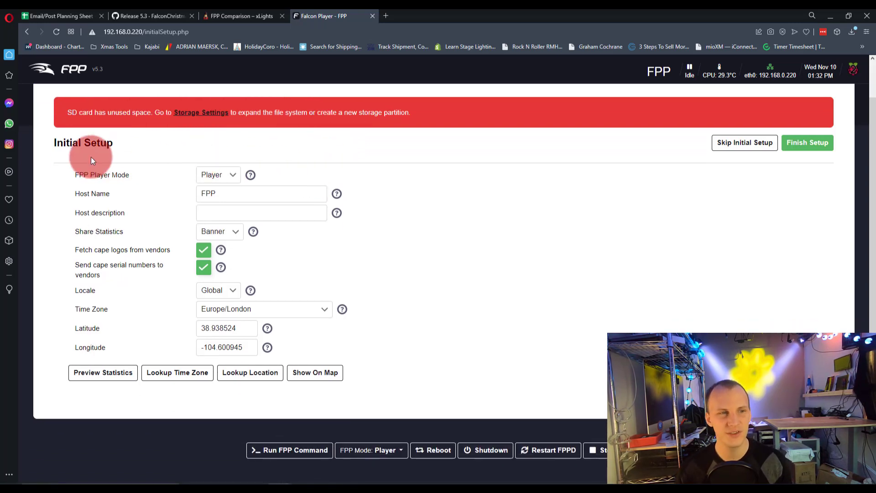
pyautogui.click(215, 175)
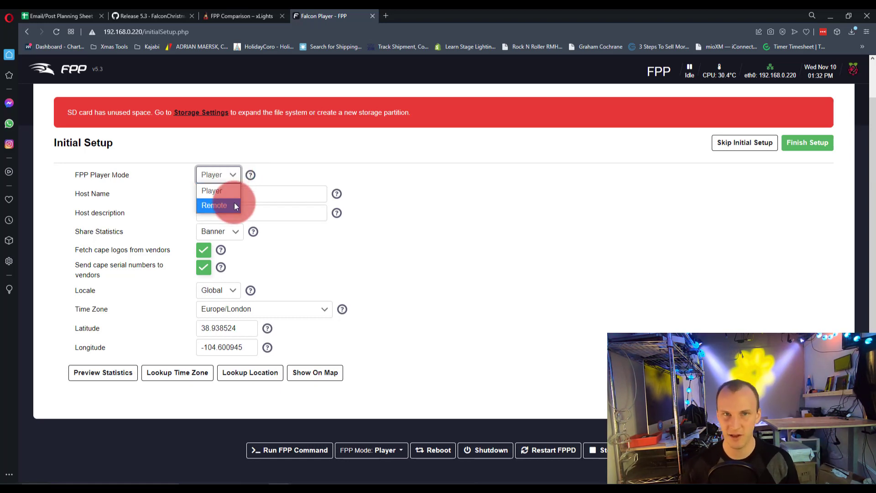
pyautogui.click(305, 166)
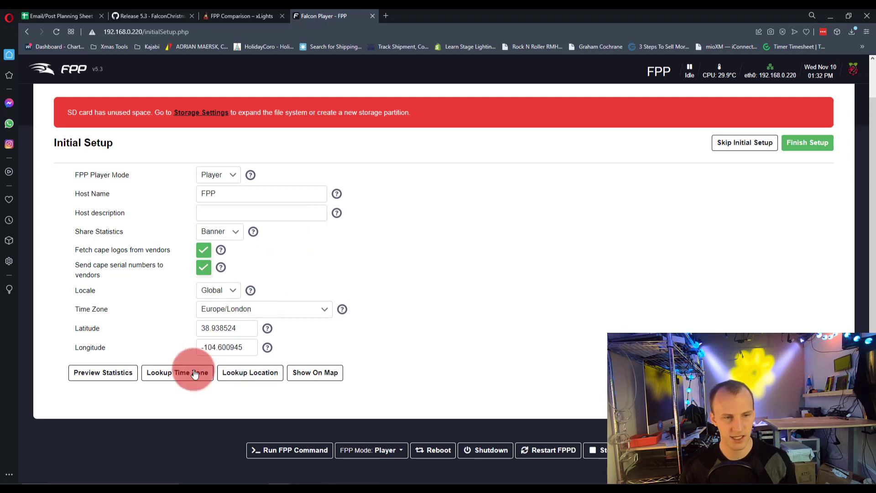
# - Look up the America/Chicago time zone, then look up and save the player's latitude and longitude
pyautogui.click(176, 373)
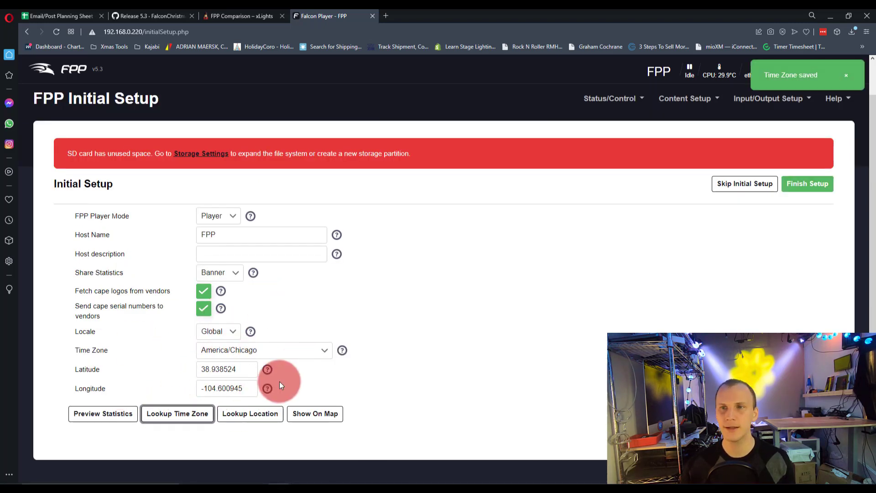
pyautogui.click(260, 414)
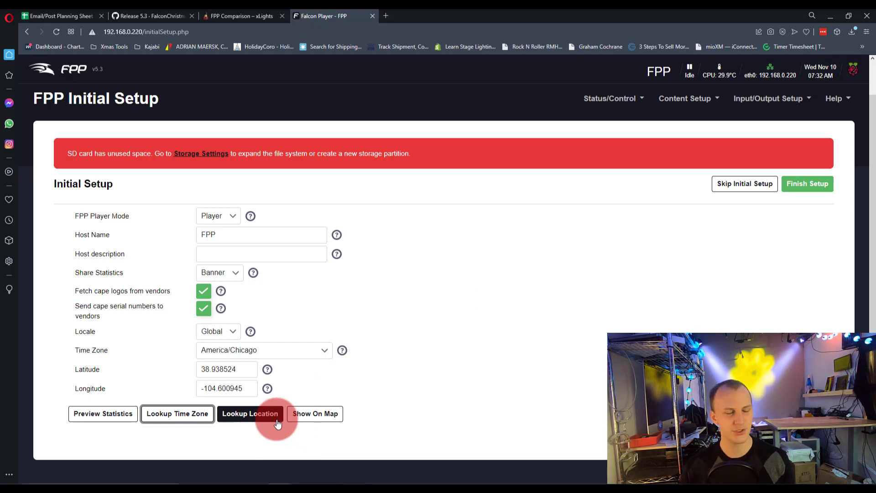
pyautogui.click(250, 414)
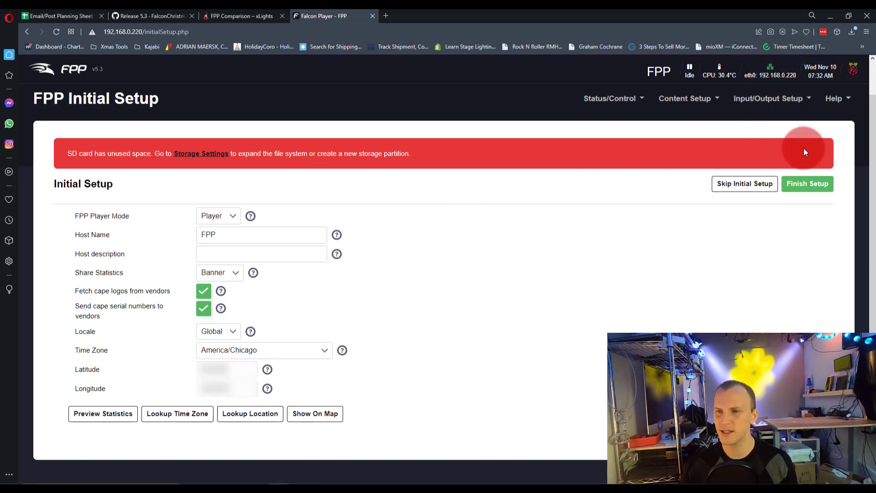
# - Finish Initial Setup, then run Grow Filesystem from Storage Settings and confirm Yes
pyautogui.click(806, 183)
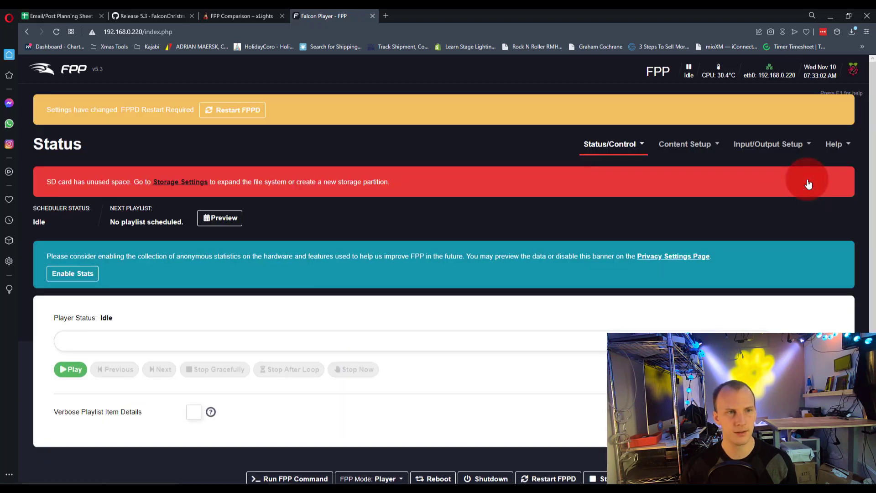
pyautogui.moveTo(39, 181); pyautogui.dragTo(254, 182)
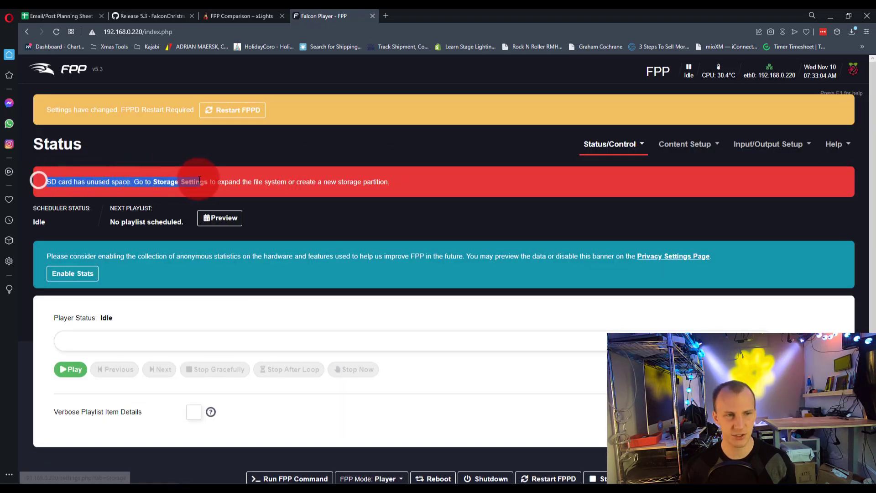
pyautogui.click(254, 181)
pyautogui.click(173, 184)
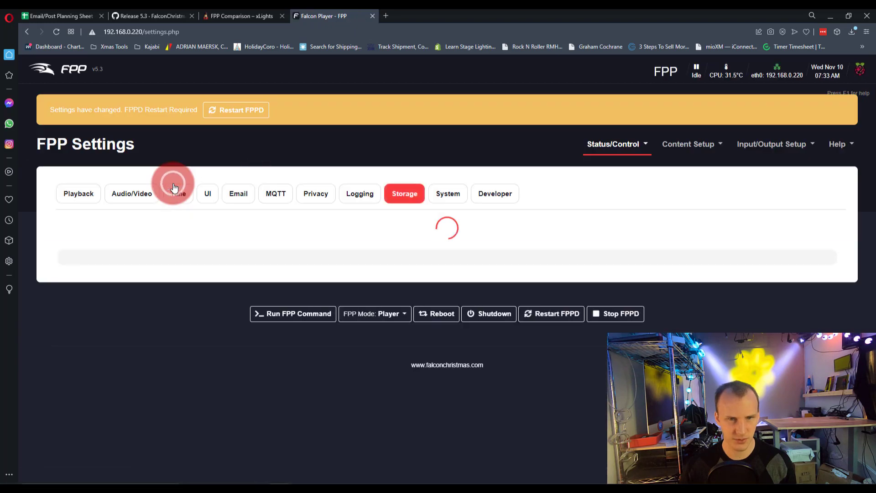
pyautogui.click(98, 354)
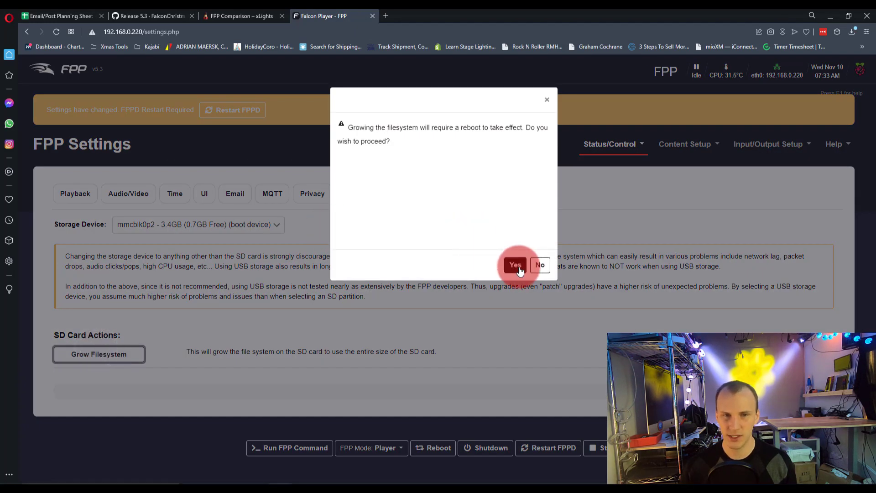
pyautogui.click(514, 264)
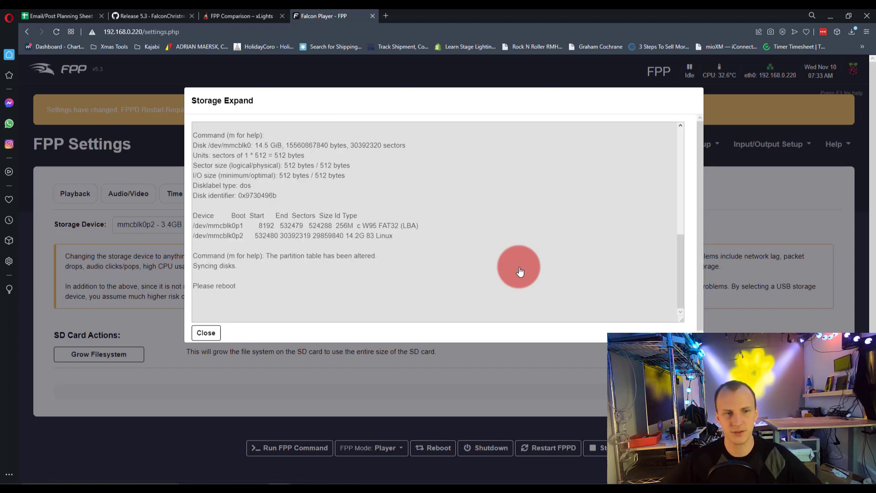
# - Dismiss the storage expand output, confirm the required reboot, and reload the FPP Status page
pyautogui.click(205, 332)
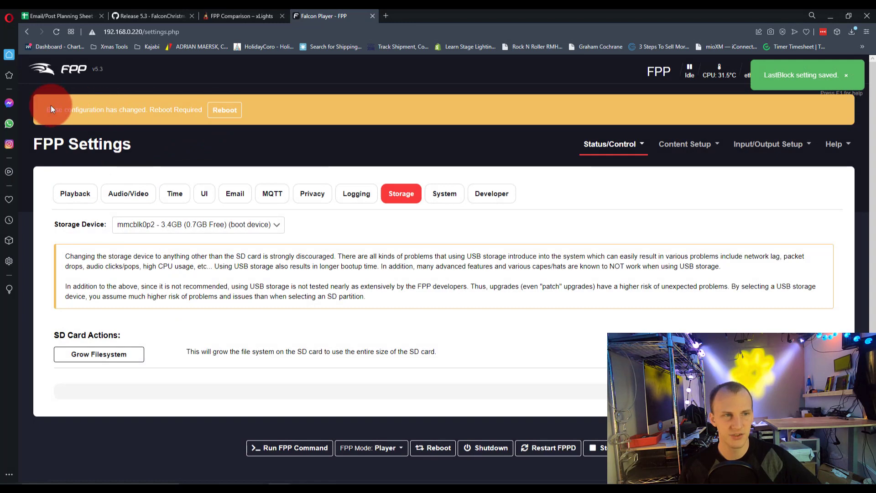
pyautogui.moveTo(48, 108); pyautogui.dragTo(205, 106)
pyautogui.click(224, 109)
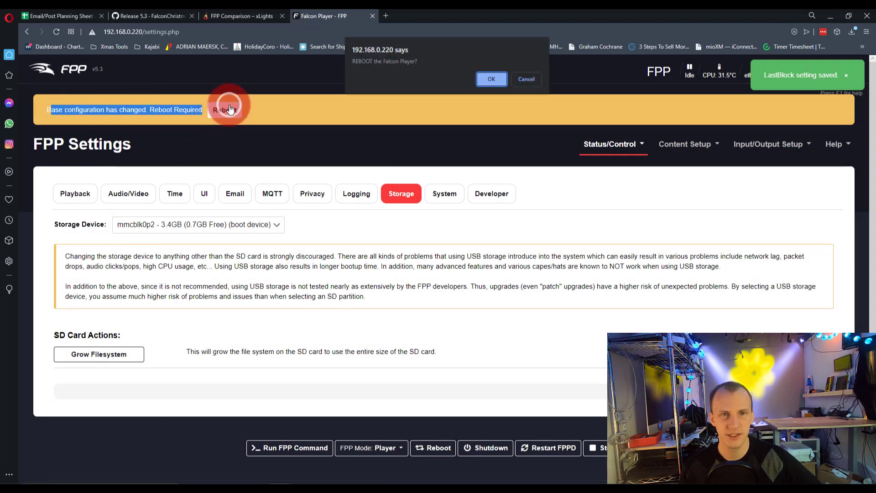
pyautogui.click(497, 83)
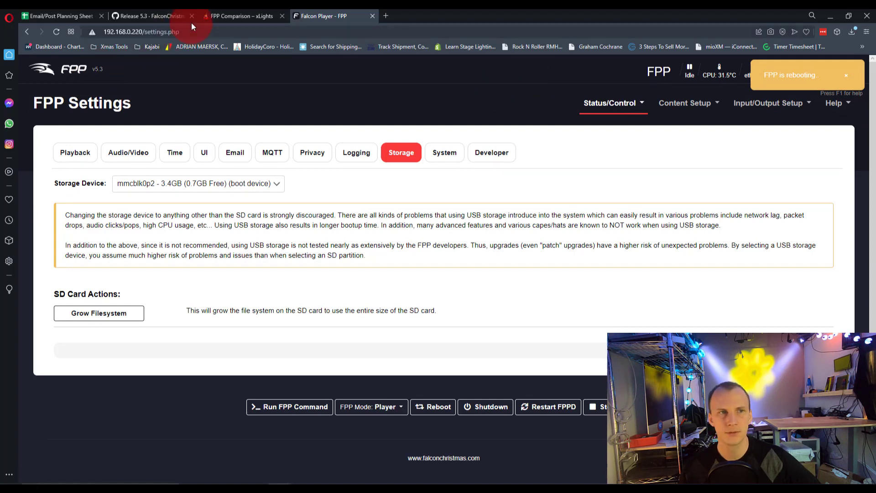
pyautogui.click(86, 74)
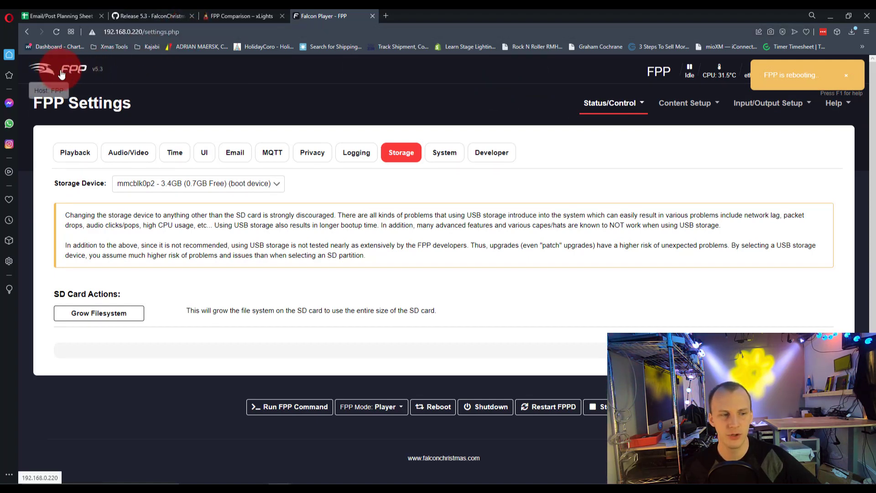
pyautogui.click(65, 72)
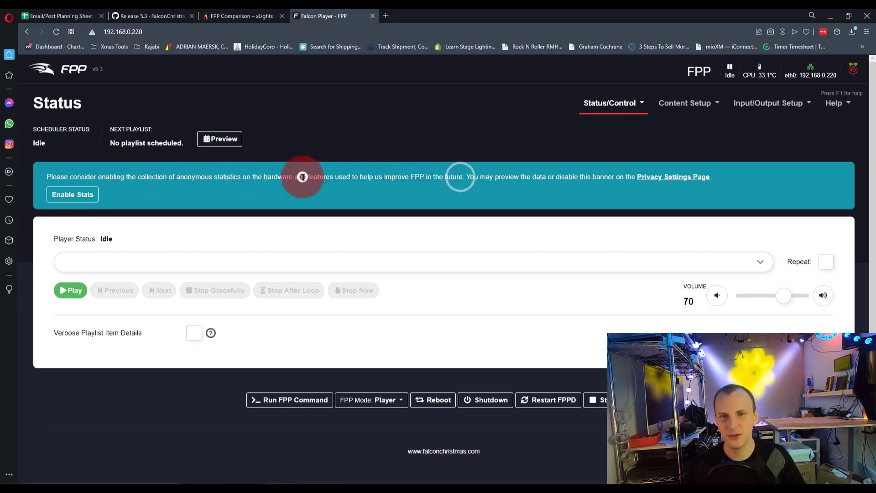
# - Enable anonymous stats from the banner and restart FPPD
pyautogui.click(56, 198)
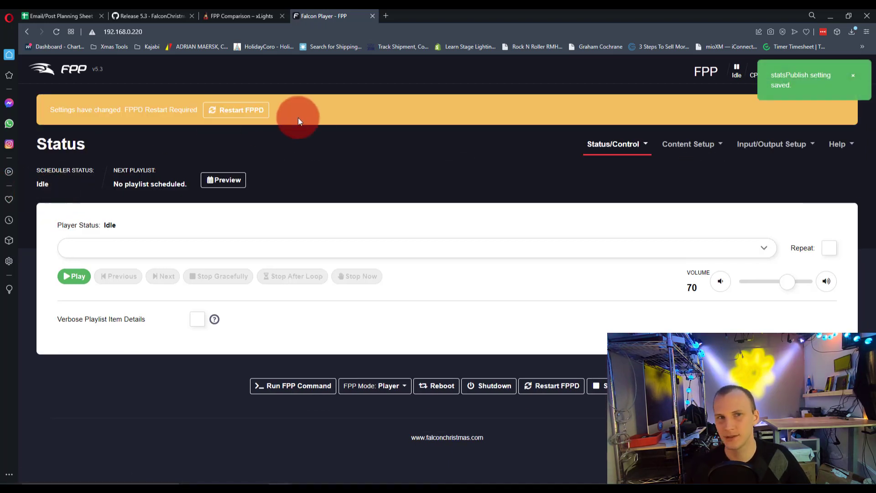
pyautogui.click(254, 108)
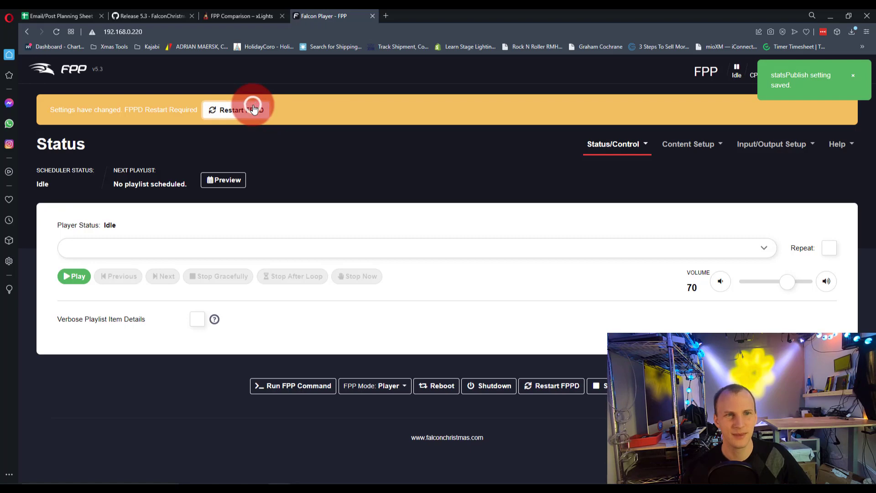